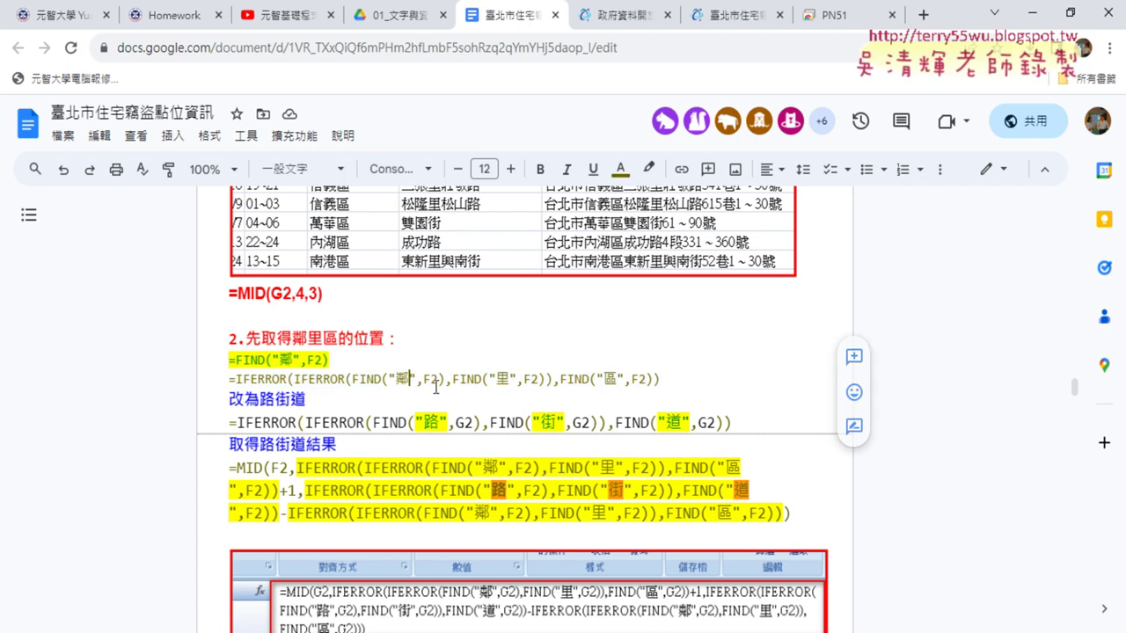
Step: Highlight the 鄰, 里 and 區 FIND parts, then review the I2 and H2 formulas in the sheet
{"action": "left_click_drag", "start_coordinate": [353, 379], "coordinate": [445, 379]}
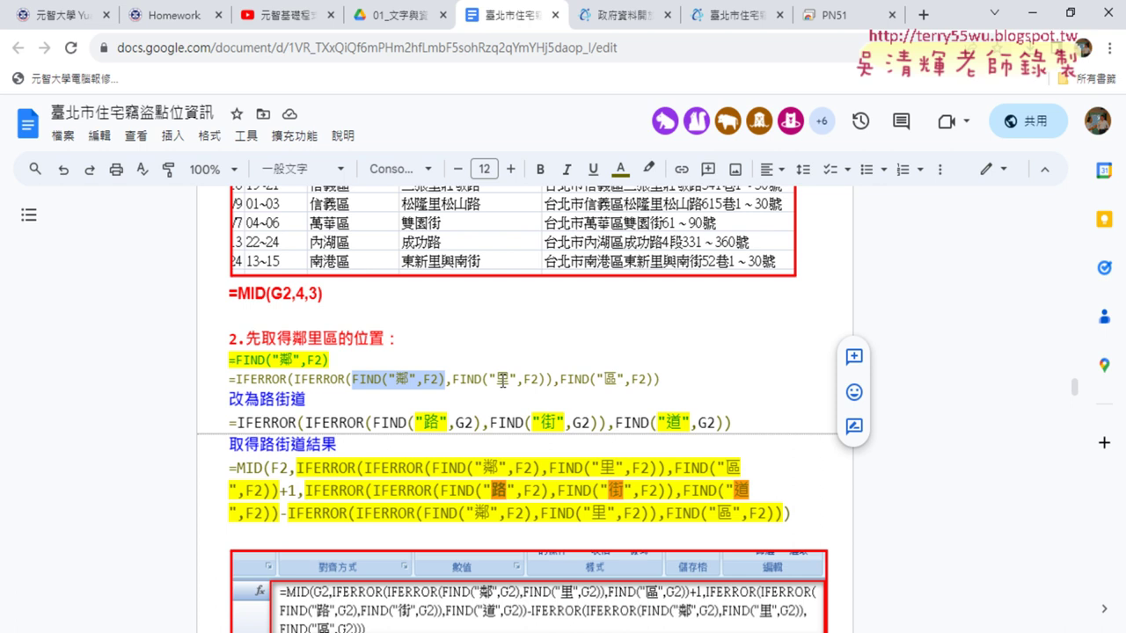
{"action": "left_click_drag", "start_coordinate": [452, 379], "coordinate": [652, 379]}
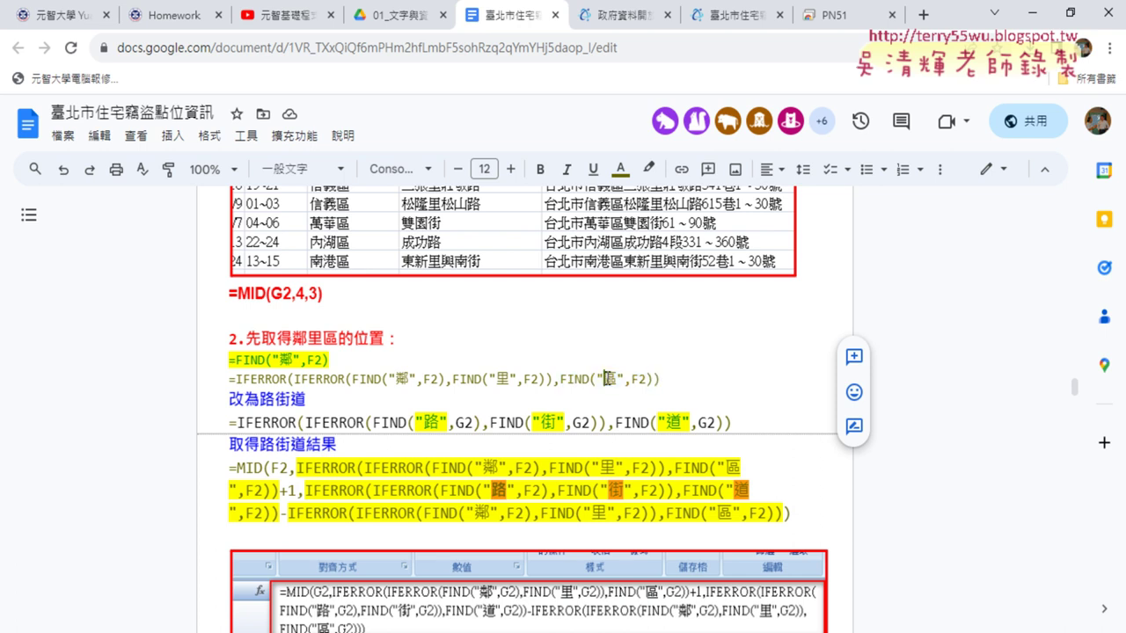
{"action": "left_click_drag", "start_coordinate": [604, 380], "coordinate": [620, 377]}
{"action": "left_click", "coordinate": [1031, 12]}
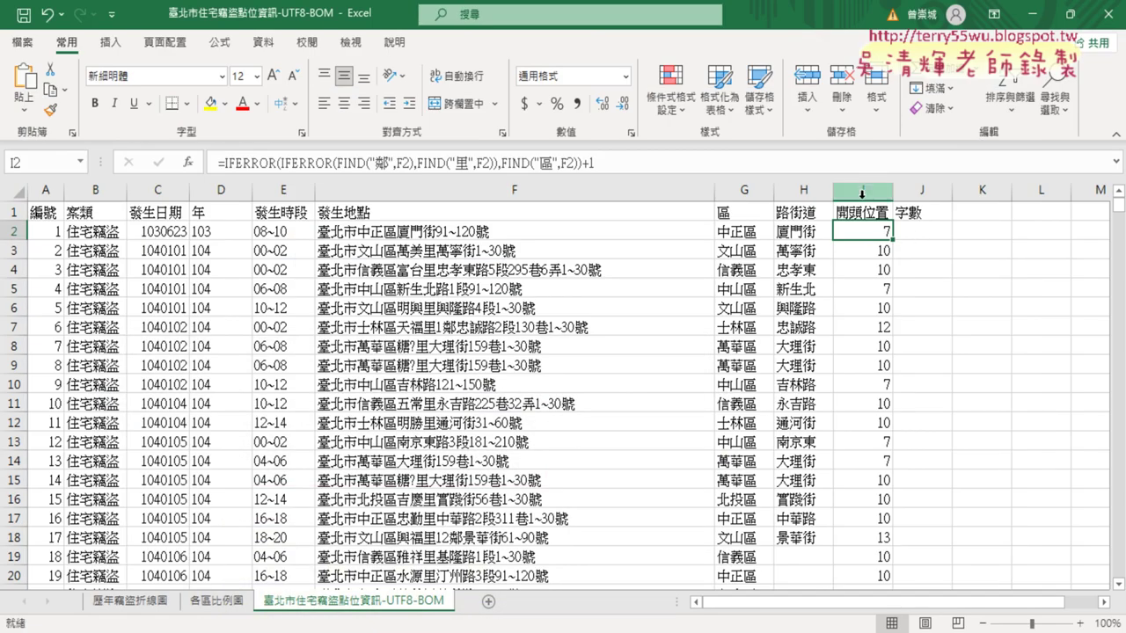
{"action": "left_click", "coordinate": [861, 191]}
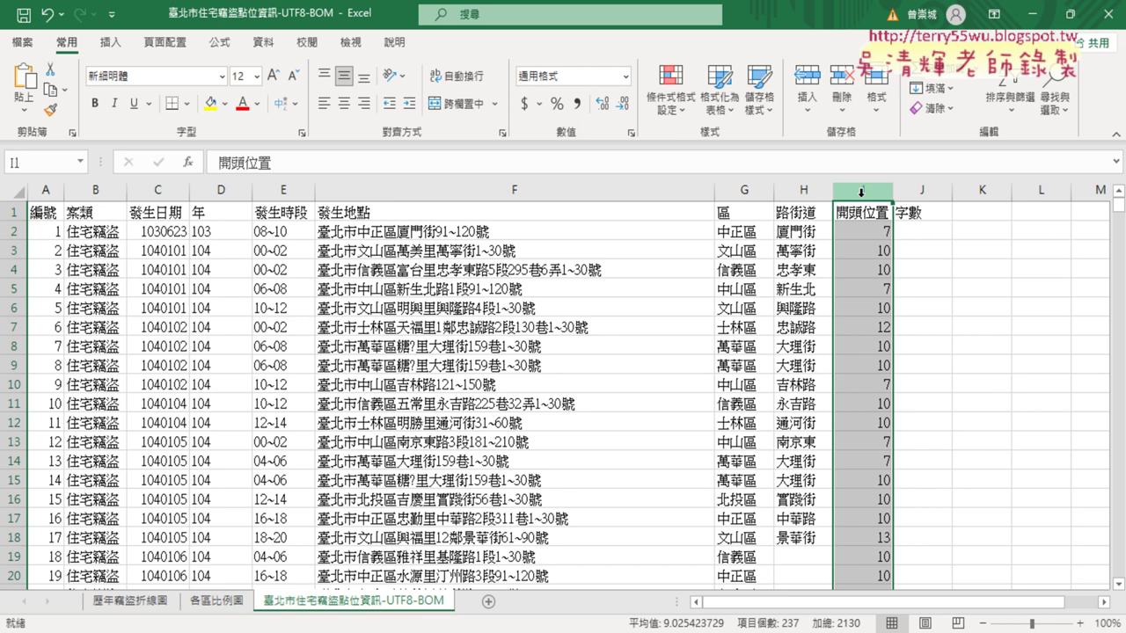
{"action": "left_click", "coordinate": [884, 238]}
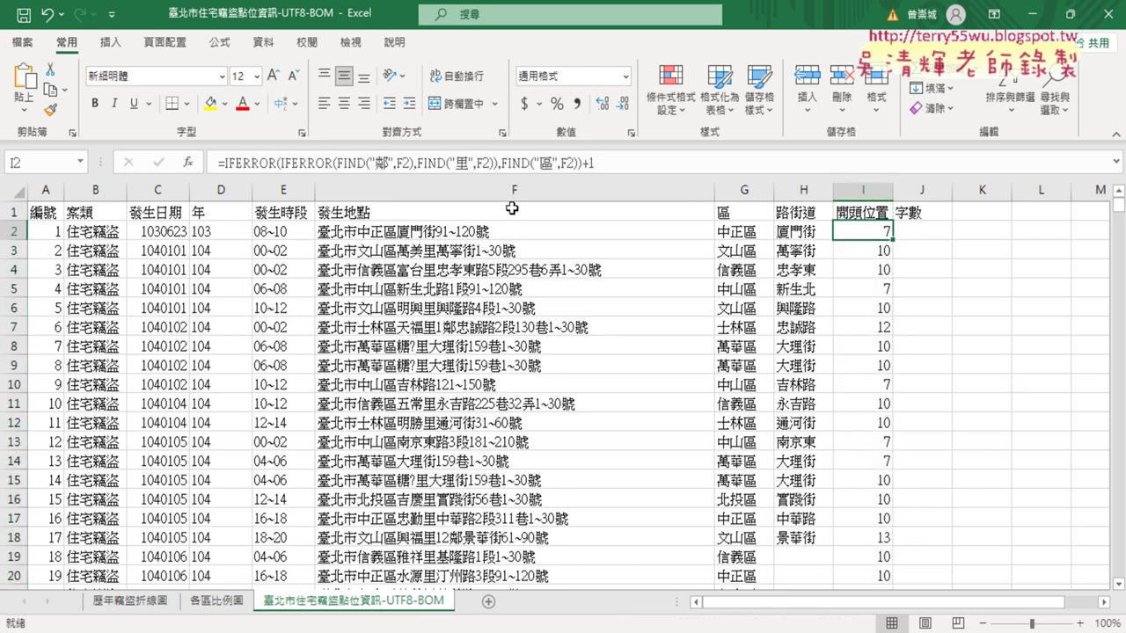
{"action": "left_click", "coordinate": [797, 232]}
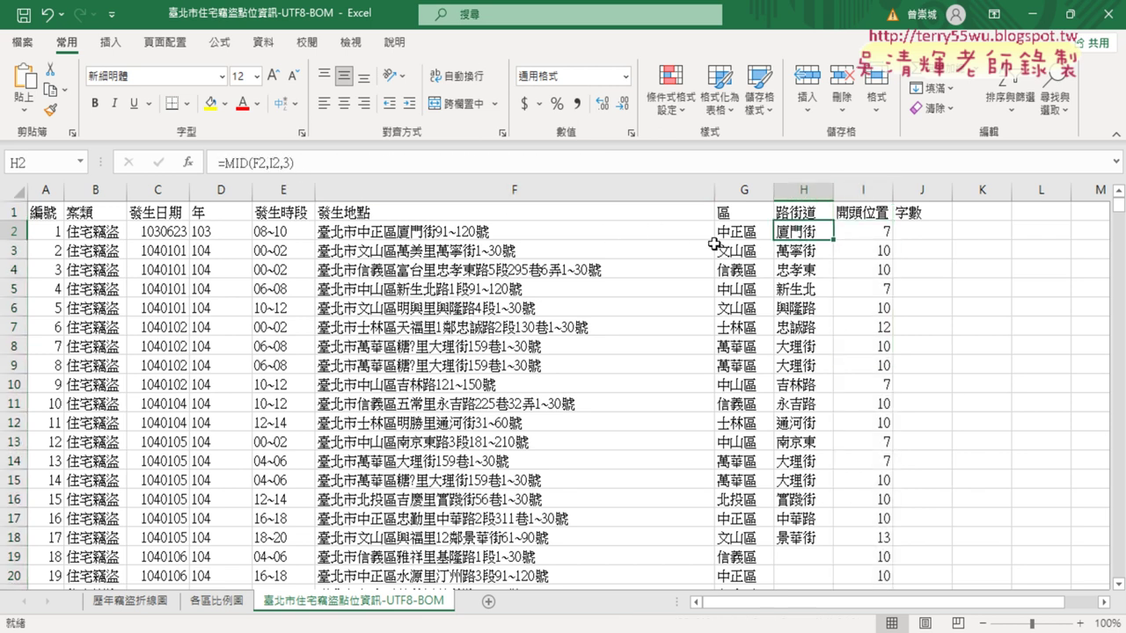
Step: Change H2's MID character count from 3 to 4 so it returns 廈門街9
{"action": "left_click", "coordinate": [239, 164]}
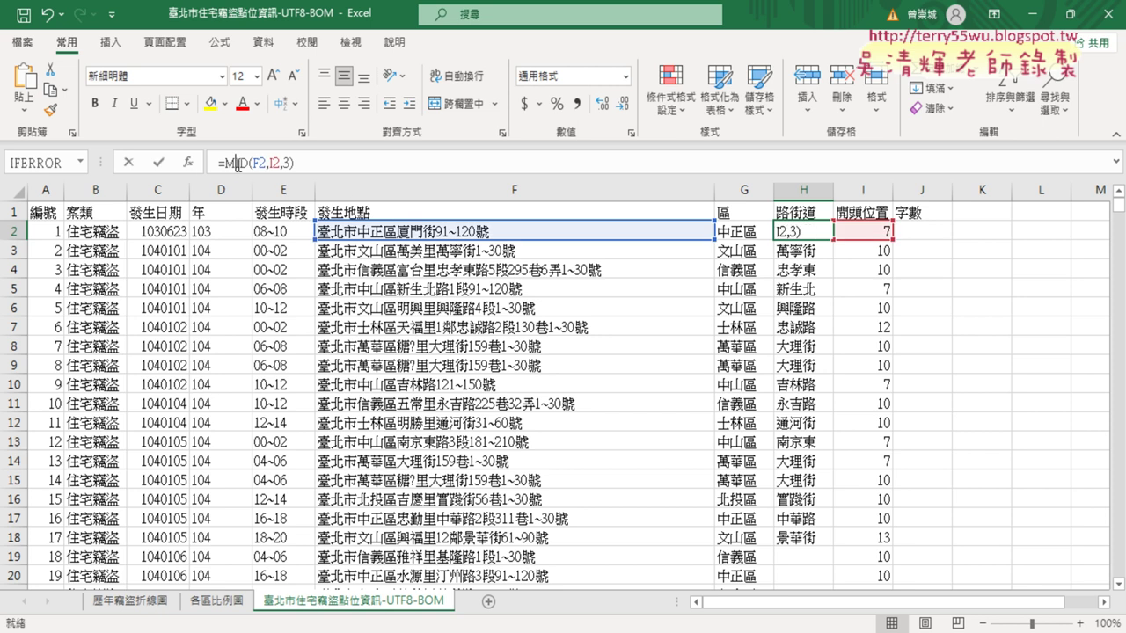
{"action": "left_click", "coordinate": [188, 163]}
{"action": "left_click", "coordinate": [455, 409]}
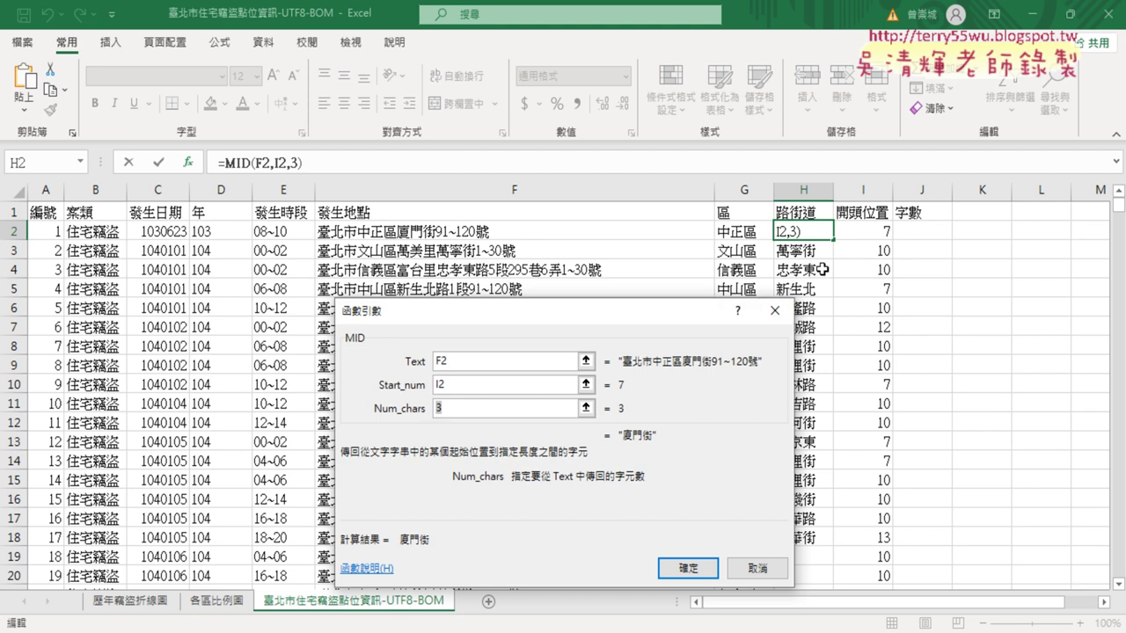
{"action": "type", "text": "4"}
{"action": "left_click", "coordinate": [690, 567]}
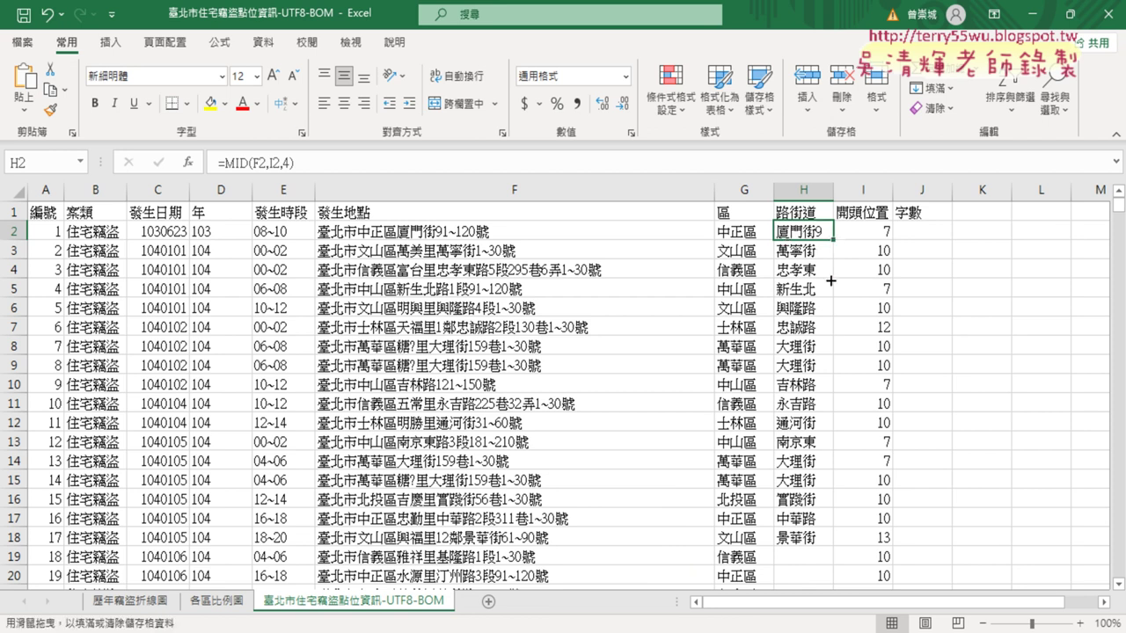
Step: Fill H2's MID formula down to H18, then undo both the fill and the 4-character change
{"action": "left_click_drag", "start_coordinate": [833, 238], "coordinate": [822, 541]}
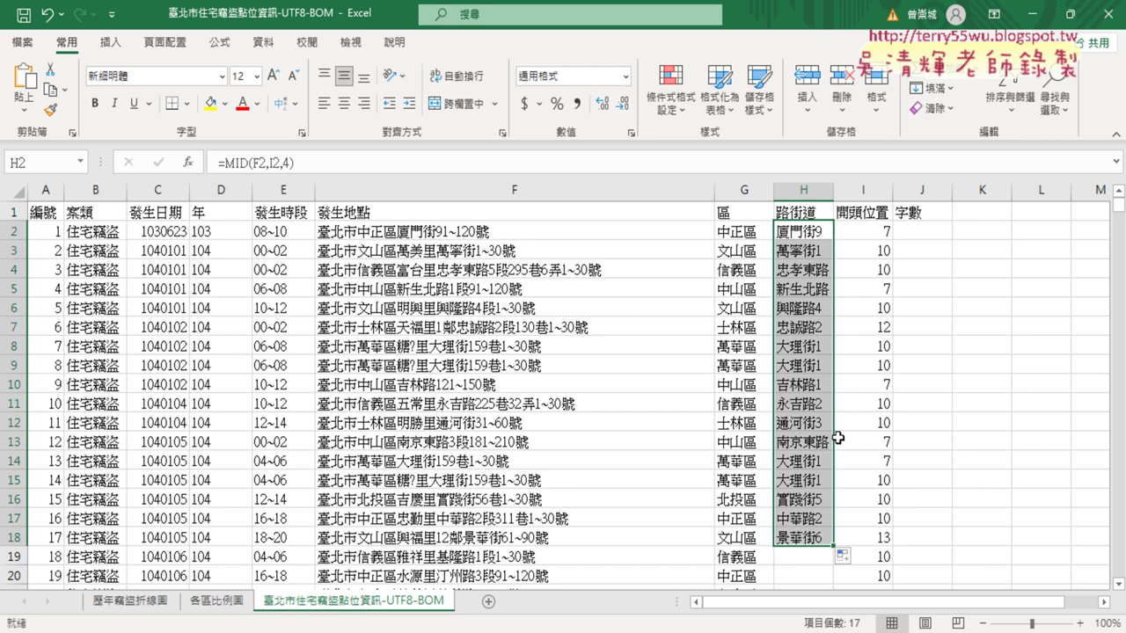
{"action": "key", "text": "ctrl+z"}
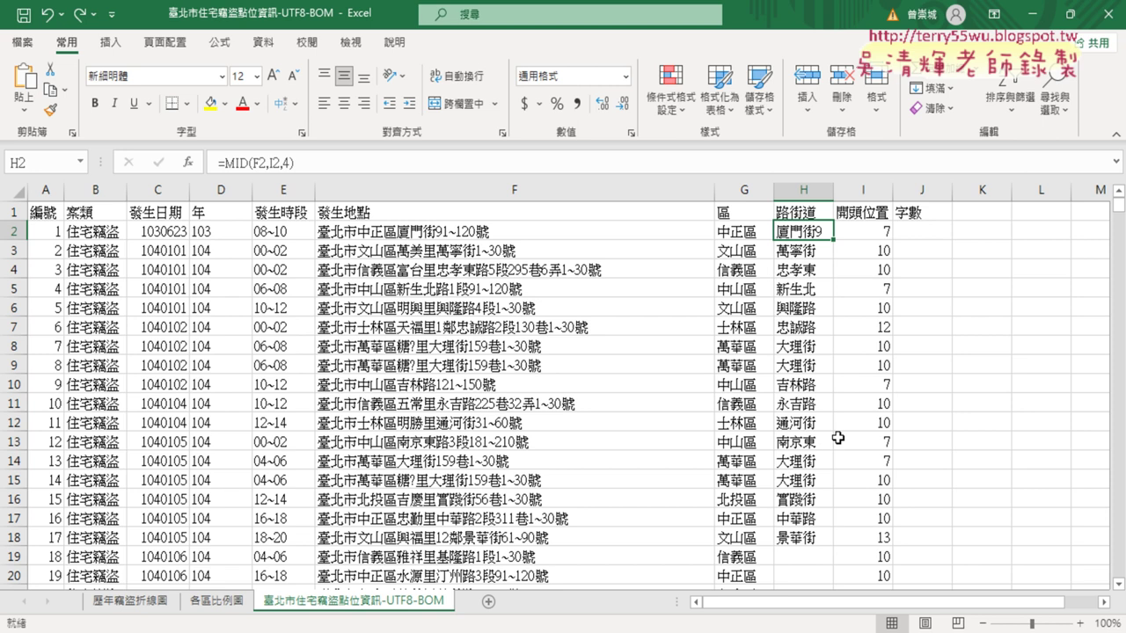
{"action": "key", "text": "ctrl+z"}
{"action": "left_click", "coordinate": [916, 232]}
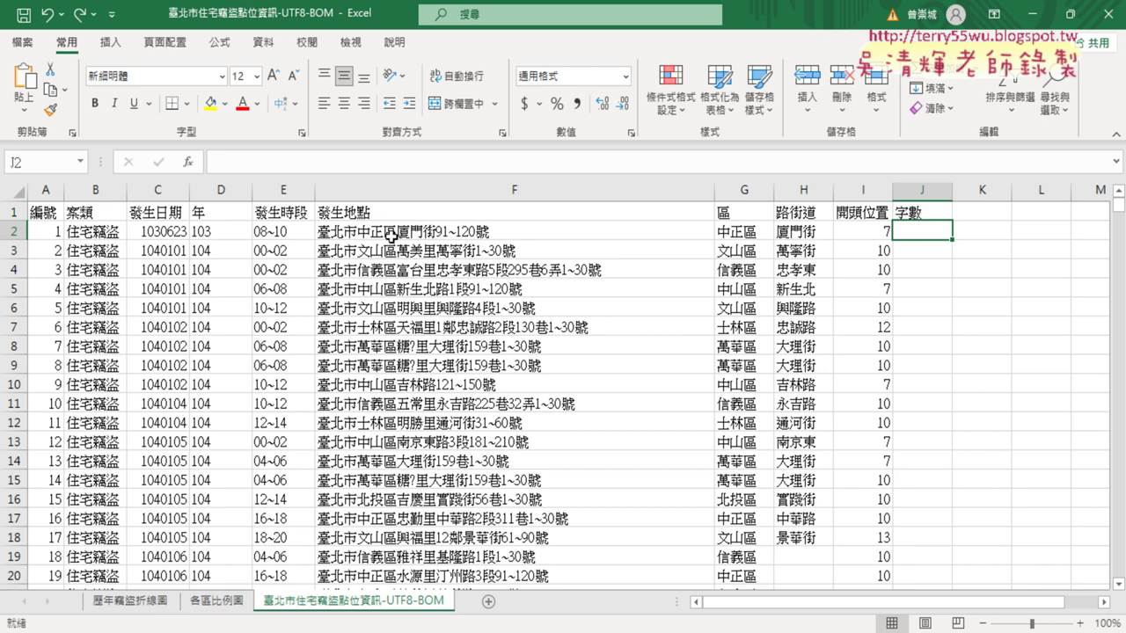
{"action": "left_click", "coordinate": [373, 236]}
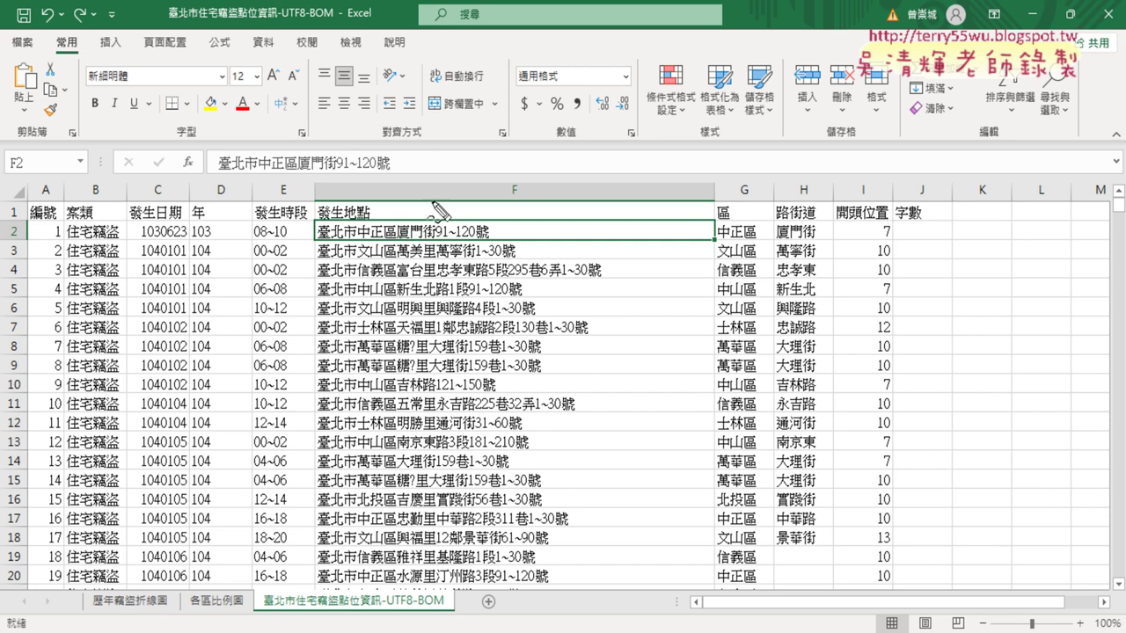
{"action": "left_click_drag", "start_coordinate": [382, 247], "coordinate": [407, 247]}
{"action": "left_click_drag", "start_coordinate": [398, 163], "coordinate": [389, 186]}
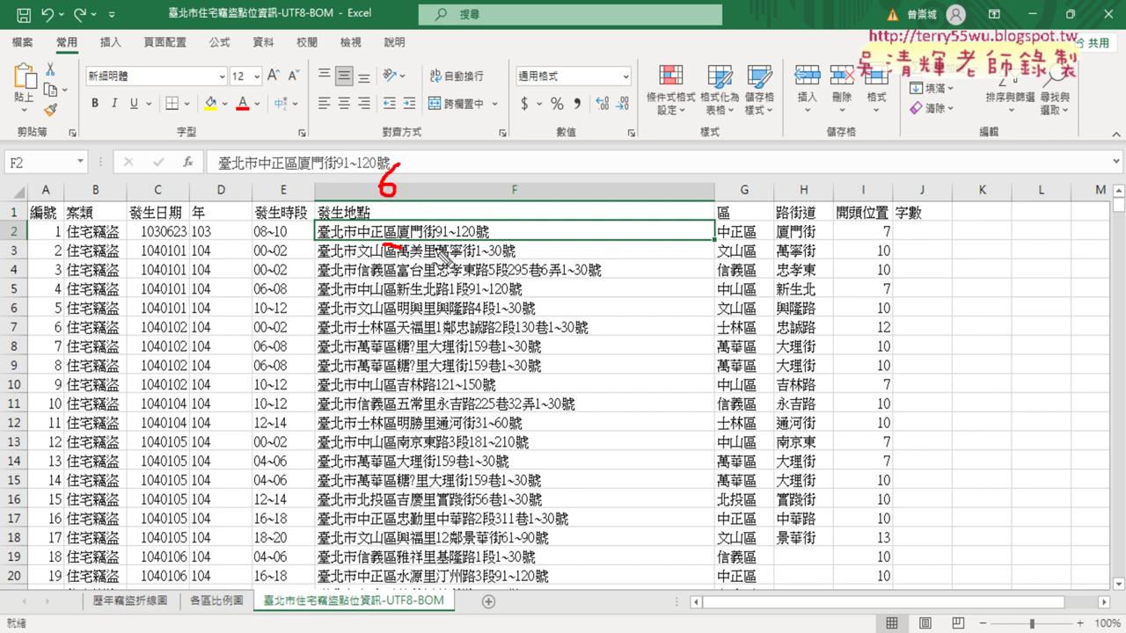
{"action": "left_click_drag", "start_coordinate": [425, 239], "coordinate": [441, 238]}
{"action": "left_click_drag", "start_coordinate": [471, 181], "coordinate": [447, 220]}
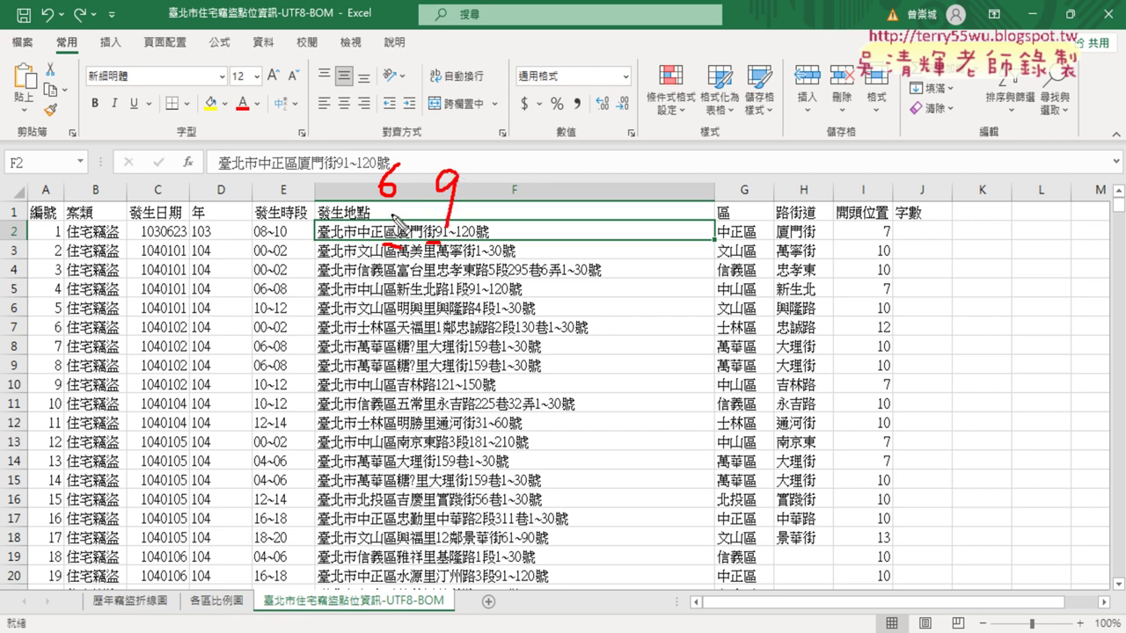
{"action": "left_click_drag", "start_coordinate": [435, 194], "coordinate": [411, 195]}
{"action": "left_click_drag", "start_coordinate": [335, 196], "coordinate": [350, 200]}
{"action": "left_click_drag", "start_coordinate": [274, 198], "coordinate": [269, 232]}
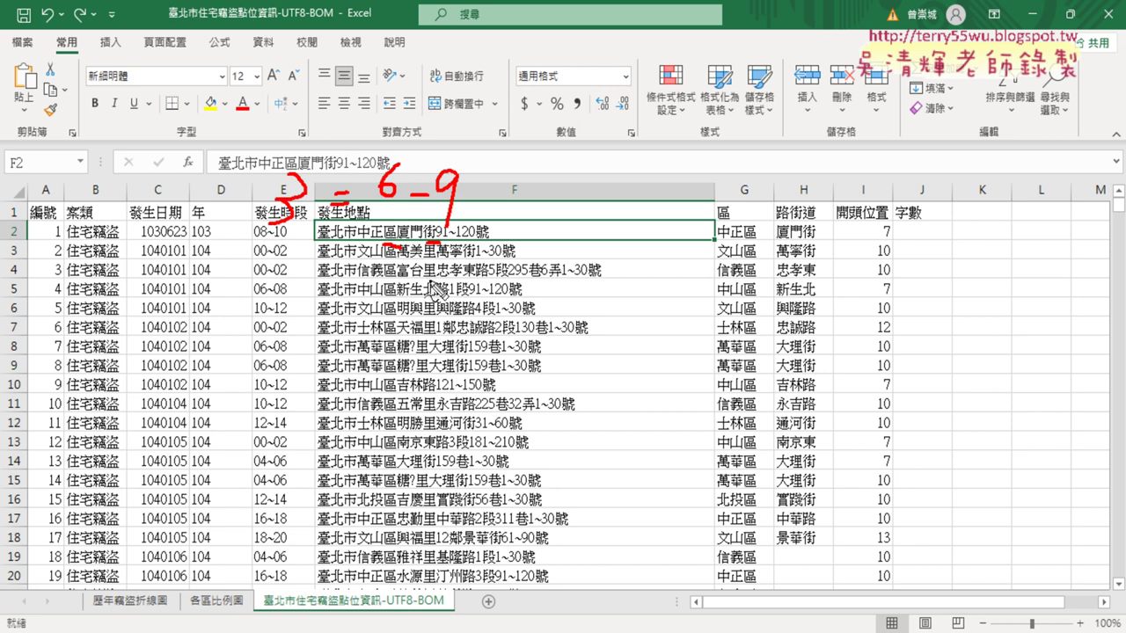
{"action": "left_click_drag", "start_coordinate": [482, 281], "coordinate": [492, 281]}
{"action": "left_click_drag", "start_coordinate": [421, 279], "coordinate": [434, 279]}
{"action": "left_click_drag", "start_coordinate": [876, 278], "coordinate": [906, 278]}
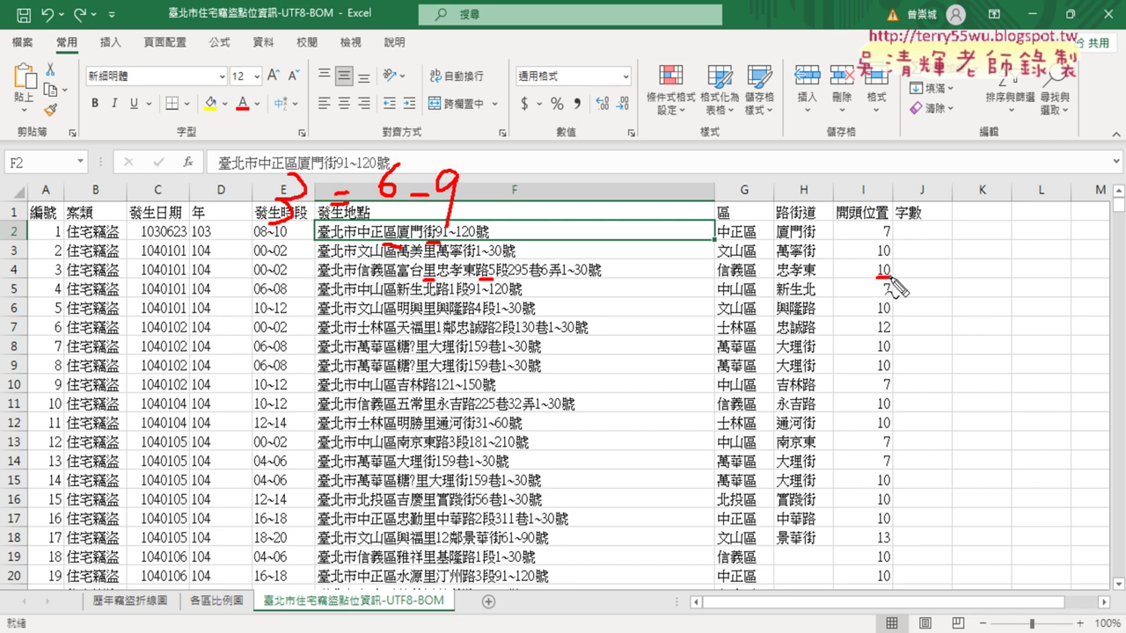
{"action": "mouse_move", "coordinate": [414, 292]}
{"action": "left_mouse_down"}
{"action": "mouse_move", "coordinate": [414, 324]}
{"action": "mouse_move", "coordinate": [433, 298]}
{"action": "left_mouse_up"}
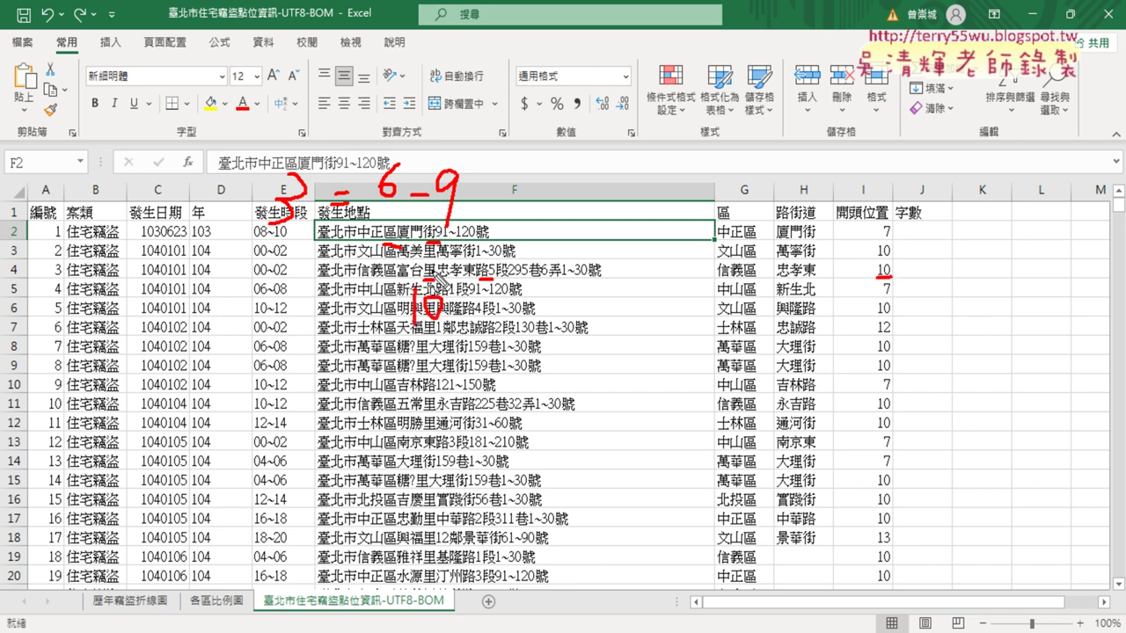
{"action": "mouse_move", "coordinate": [476, 295]}
{"action": "left_mouse_down"}
{"action": "mouse_move", "coordinate": [474, 324]}
{"action": "mouse_move", "coordinate": [510, 313]}
{"action": "mouse_move", "coordinate": [497, 327]}
{"action": "left_mouse_up"}
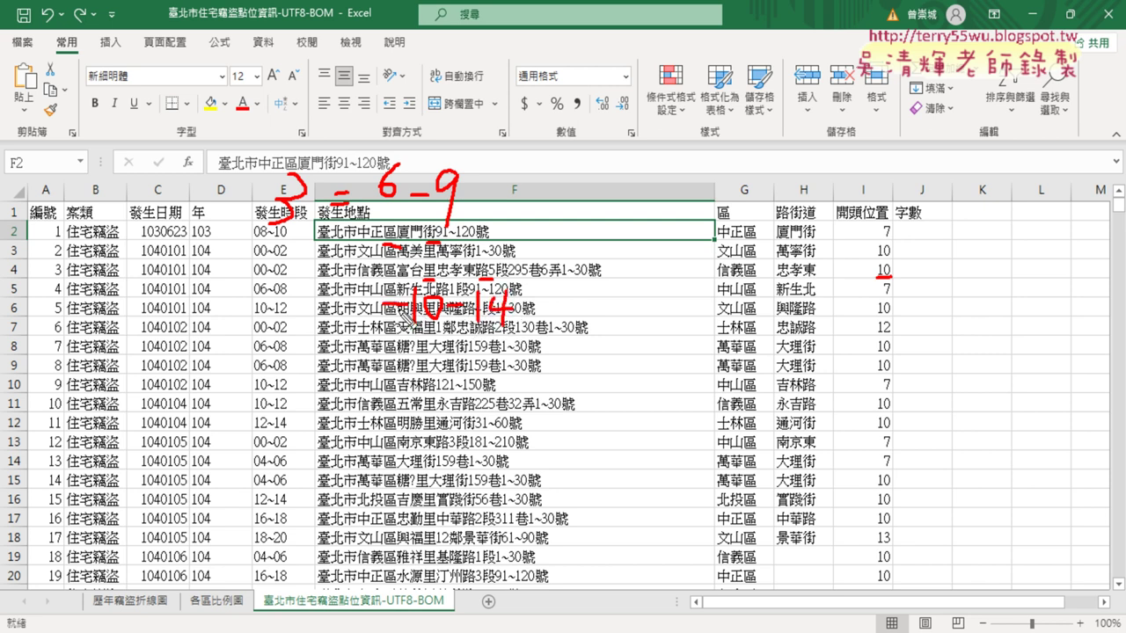
{"action": "left_click_drag", "start_coordinate": [355, 286], "coordinate": [369, 308]}
{"action": "mouse_move", "coordinate": [350, 290]}
{"action": "left_mouse_down"}
{"action": "mouse_move", "coordinate": [349, 331]}
{"action": "mouse_move", "coordinate": [396, 304]}
{"action": "left_mouse_up"}
{"action": "left_click_drag", "start_coordinate": [375, 317], "coordinate": [398, 315]}
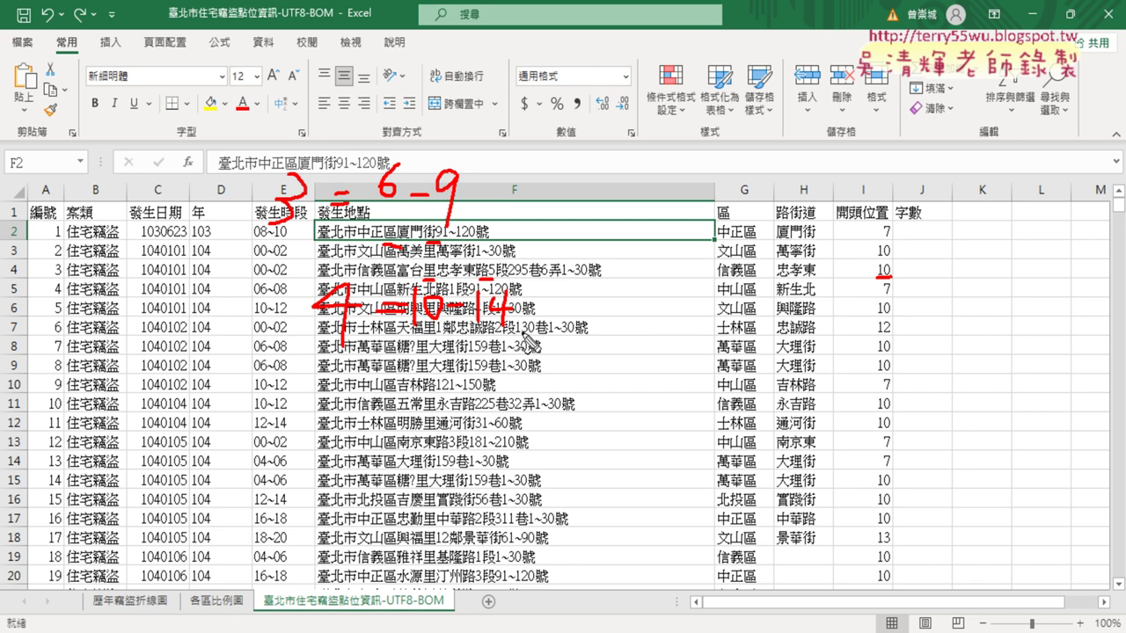
{"action": "left_click_drag", "start_coordinate": [536, 327], "coordinate": [422, 327]}
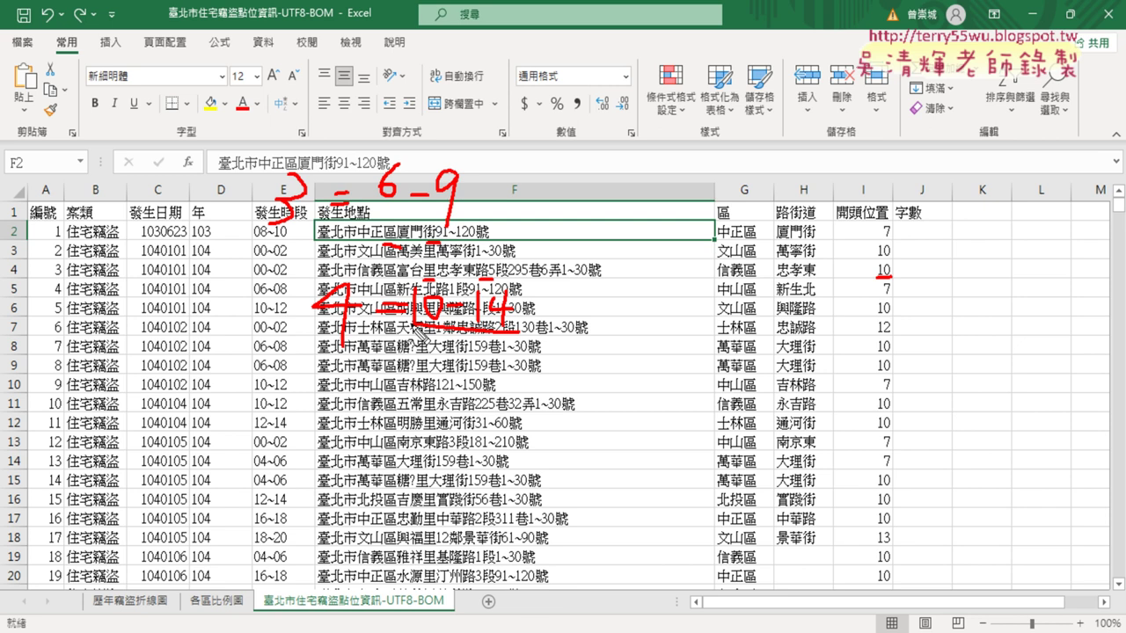
{"action": "key", "text": "e"}
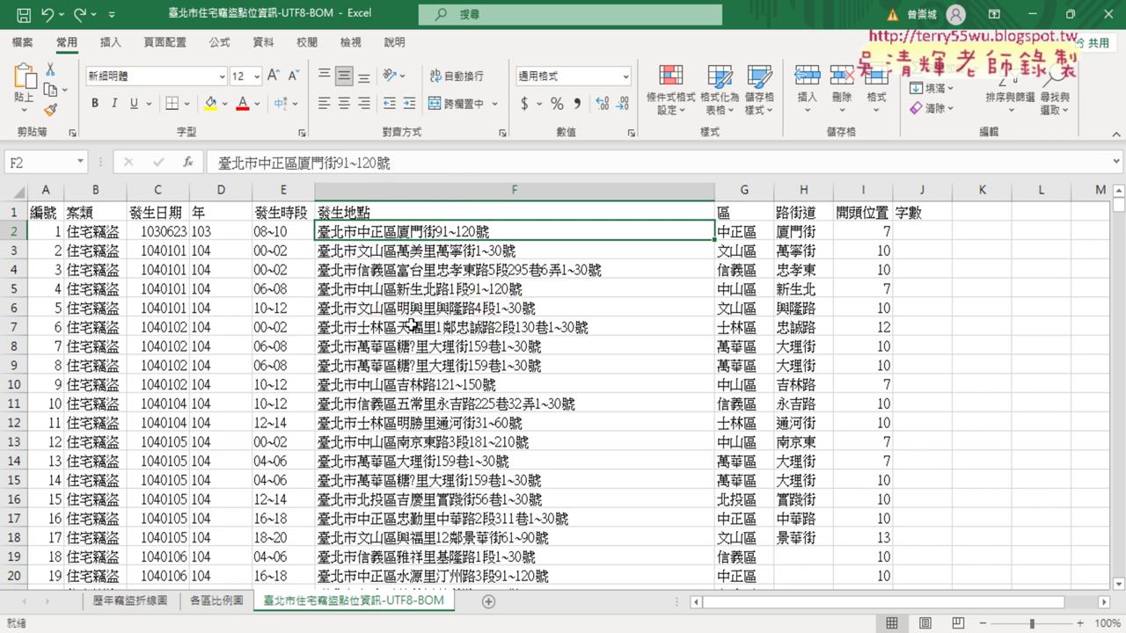
Step: Copy I2's FIND formula text without the +1 and paste it into J2's formula bar
{"action": "left_click", "coordinate": [942, 230]}
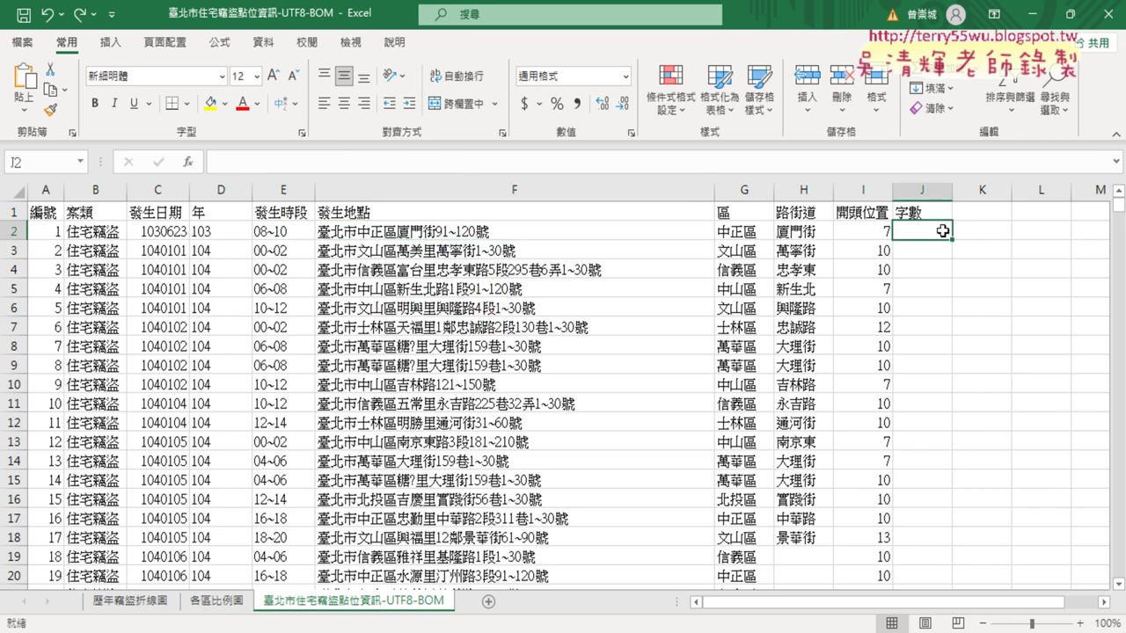
{"action": "left_click", "coordinate": [866, 234]}
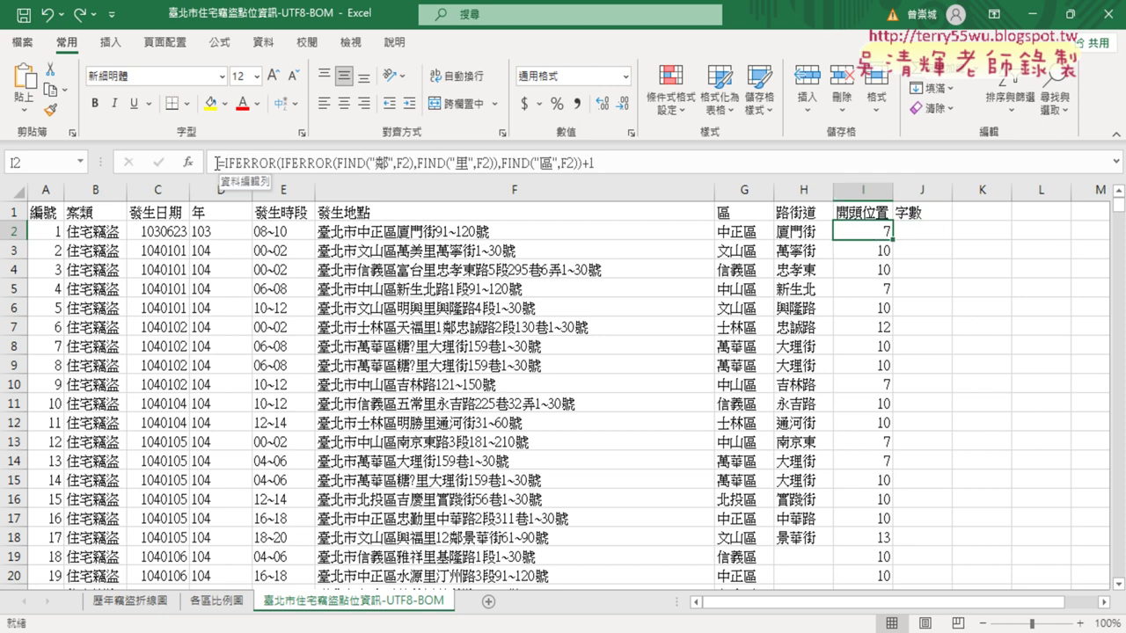
{"action": "left_click_drag", "start_coordinate": [217, 162], "coordinate": [583, 163]}
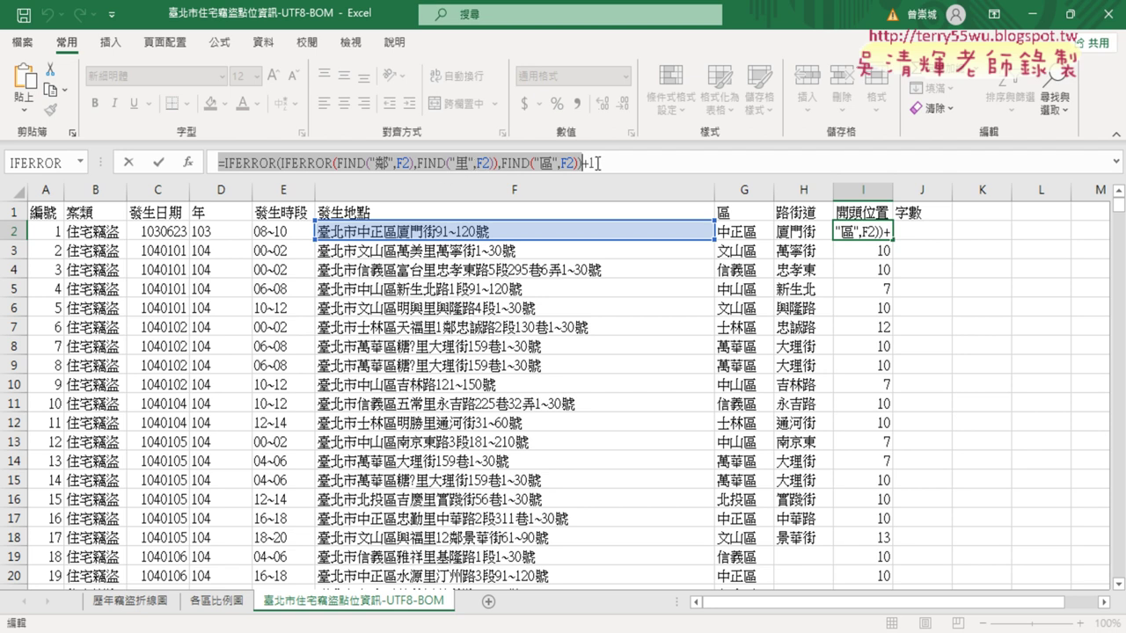
{"action": "right_click", "coordinate": [462, 161]}
{"action": "left_click", "coordinate": [498, 204]}
{"action": "left_click", "coordinate": [129, 164]}
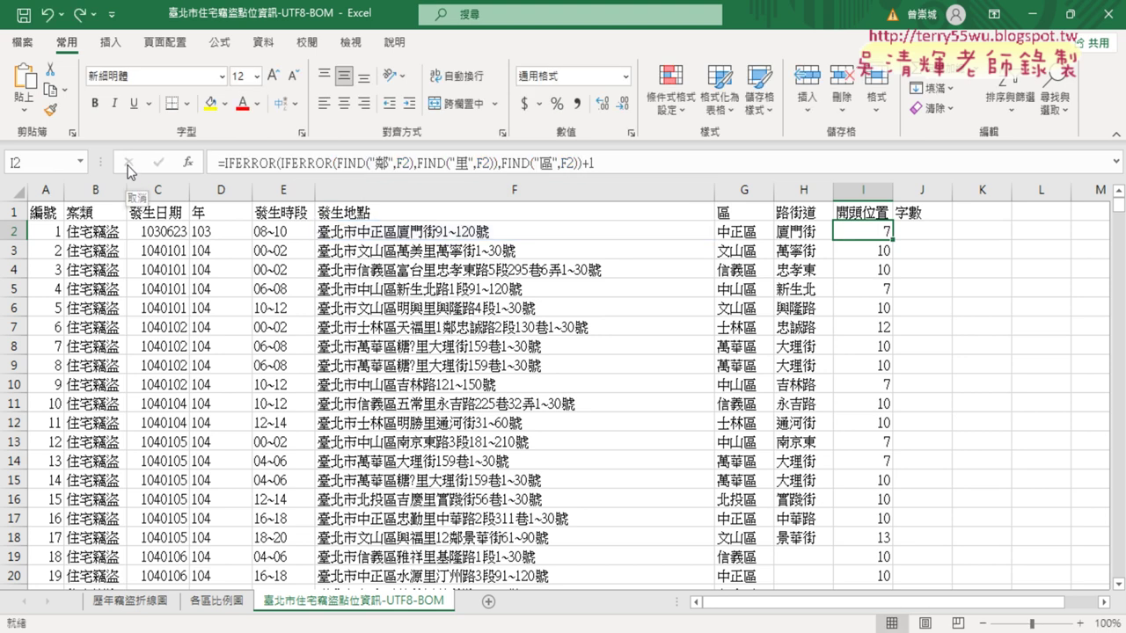
{"action": "left_click", "coordinate": [921, 230]}
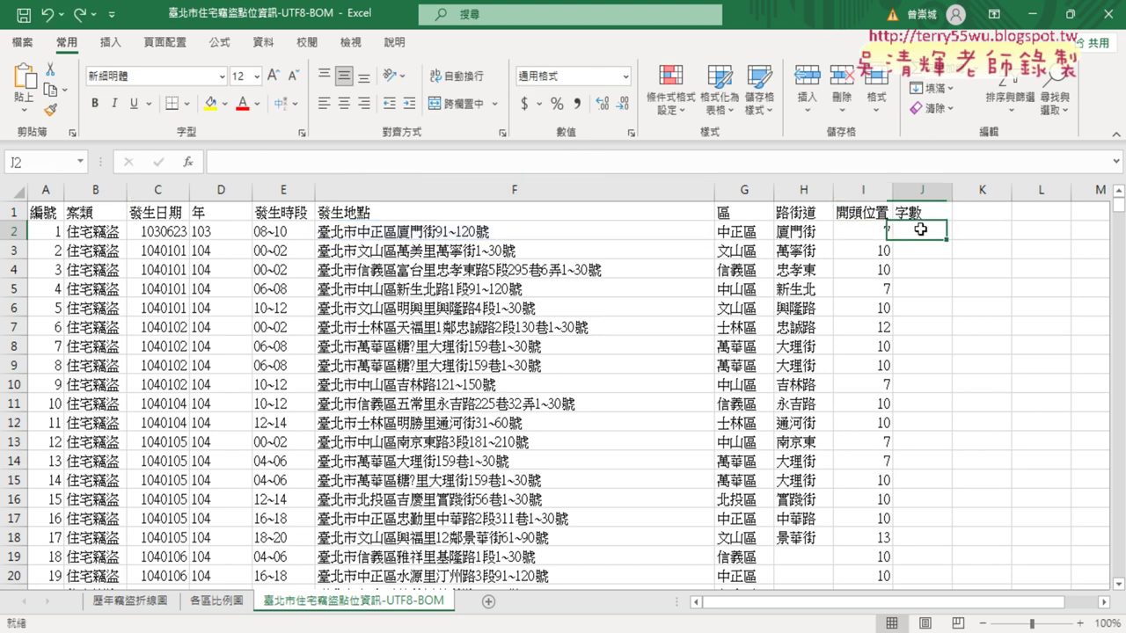
{"action": "right_click", "coordinate": [331, 164]}
{"action": "left_click", "coordinate": [376, 243]}
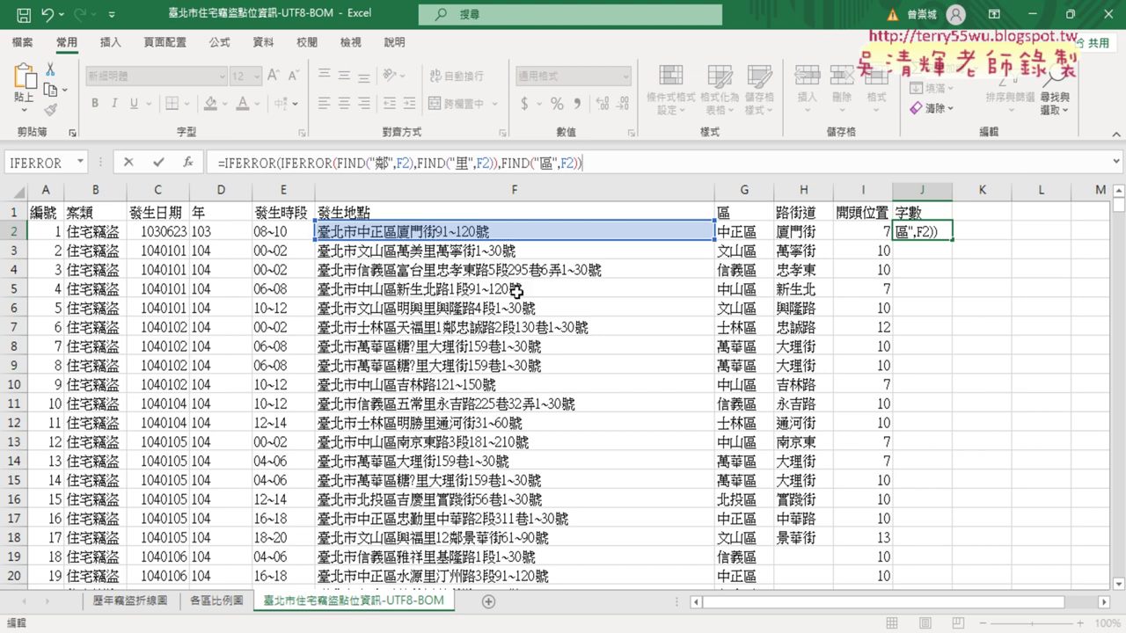
Step: Replace the search characters 鄰, 里, 區 in J2's formula with 路, 街 and 道
{"action": "left_click", "coordinate": [378, 165]}
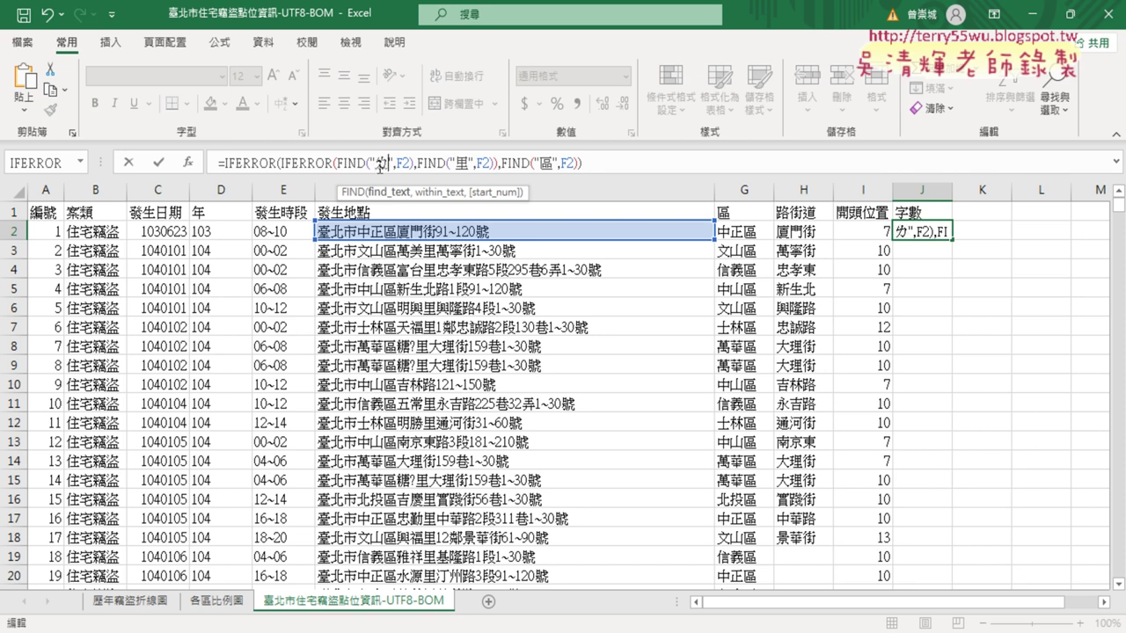
{"action": "type", "text": "路"}
{"action": "key", "text": "Right"}
{"action": "key", "text": "Right"}
{"action": "key", "text": "Right"}
{"action": "key", "text": "Right"}
{"action": "key", "text": "Right"}
{"action": "key", "text": "Right"}
{"action": "key", "text": "Right"}
{"action": "key", "text": "Right"}
{"action": "key", "text": "Delete"}
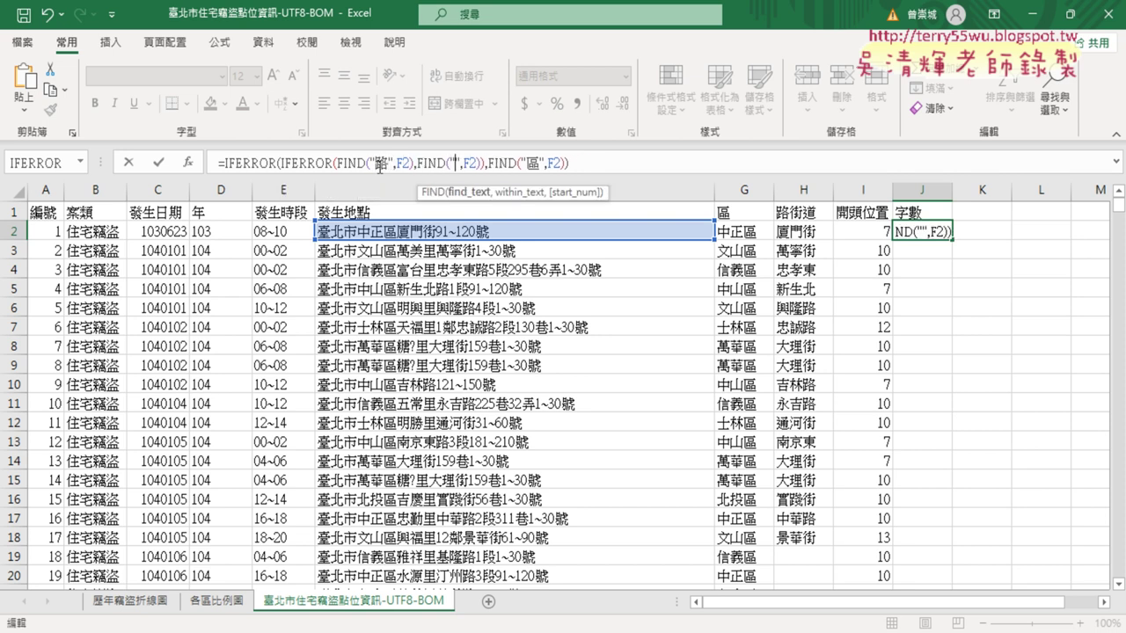
{"action": "type", "text": "ㄌㄧˇ"}
{"action": "key", "text": "space"}
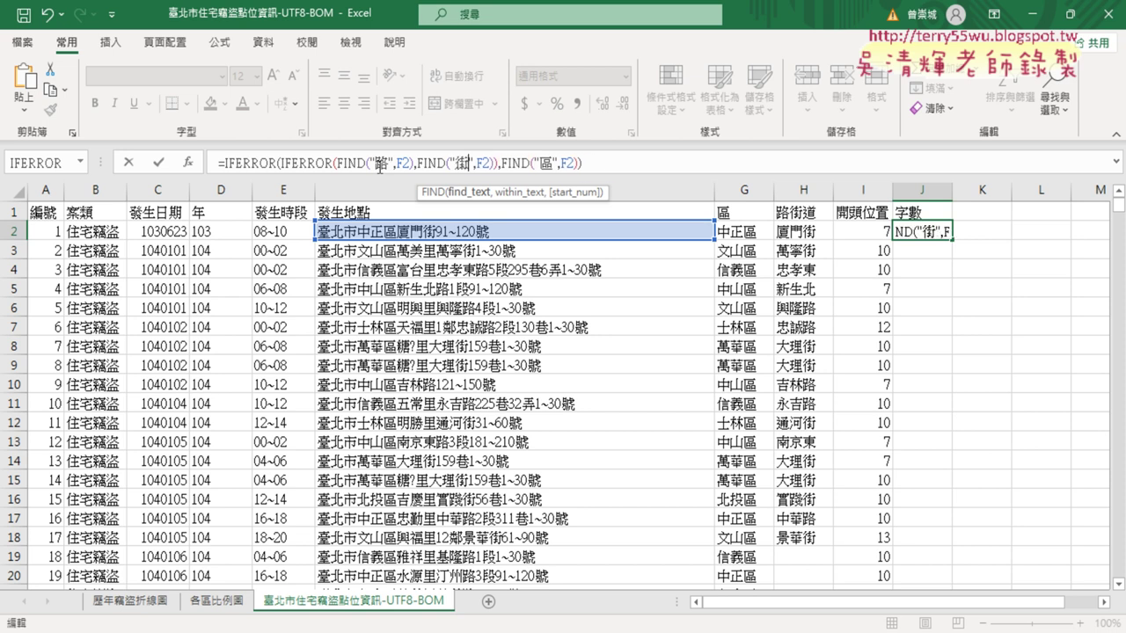
{"action": "key", "text": "Right"}
{"action": "key", "text": "Right"}
{"action": "key", "text": "Right"}
{"action": "key", "text": "Right"}
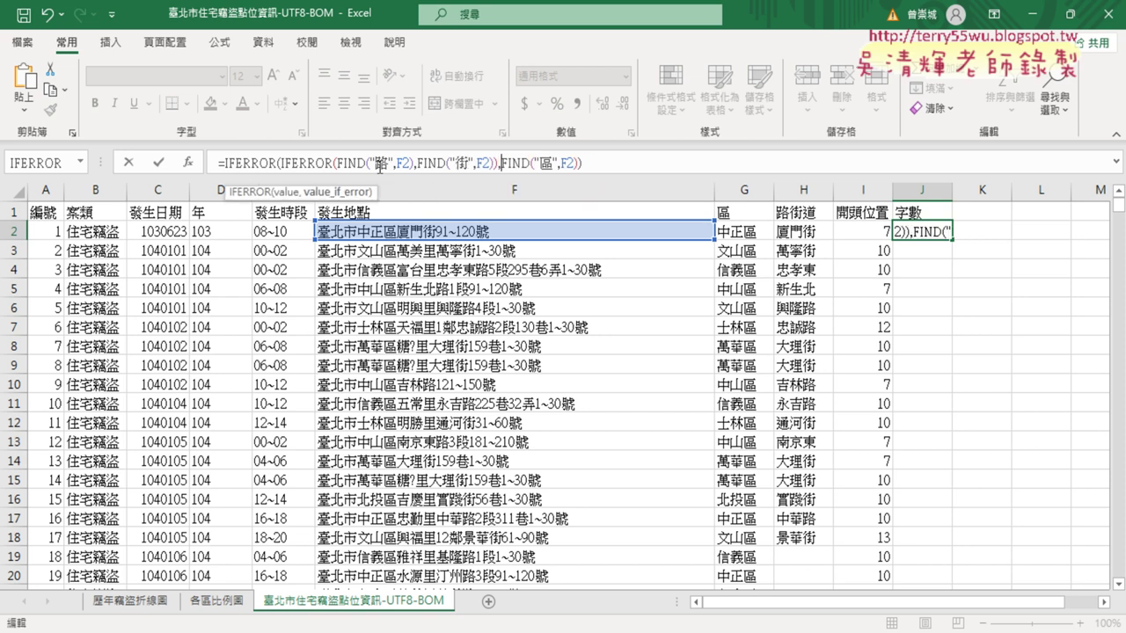
{"action": "key", "text": "Right"}
{"action": "key", "text": "Right"}
{"action": "key", "text": "Right"}
{"action": "key", "text": "Right"}
{"action": "key", "text": "Right"}
{"action": "key", "text": "Right"}
{"action": "key", "text": "Delete"}
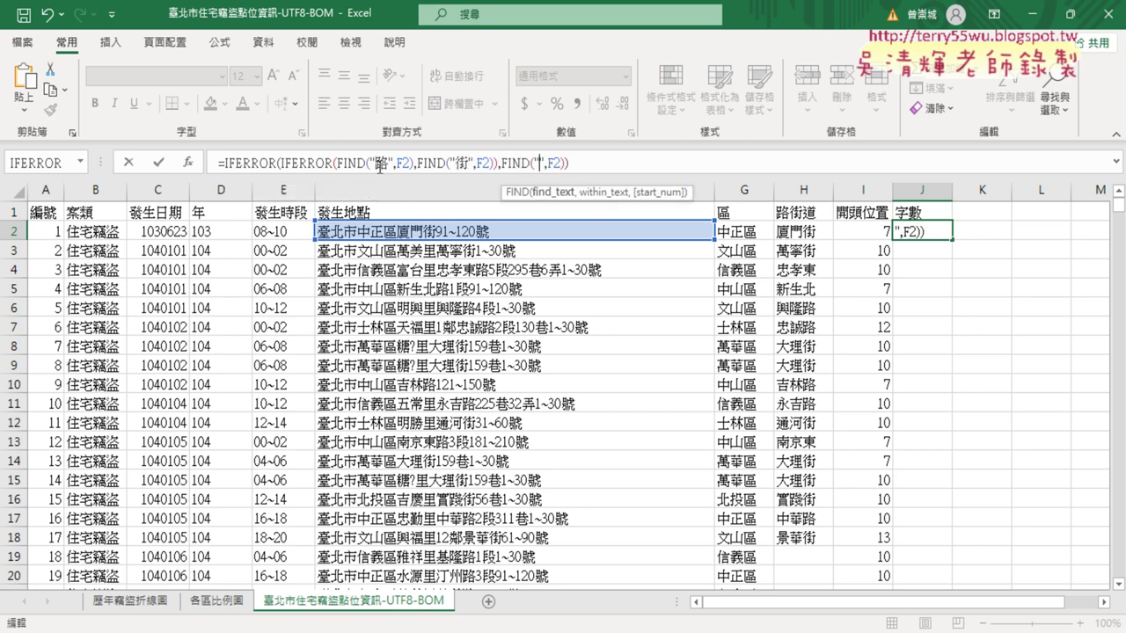
{"action": "type", "text": "道"}
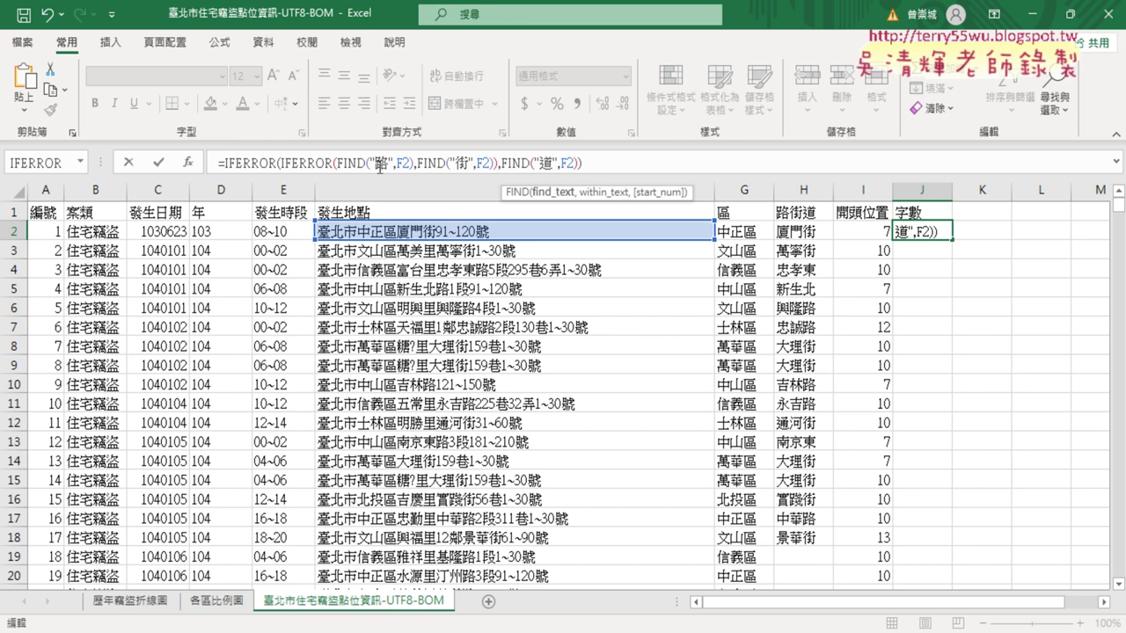
Step: Enter J2's 路/街/道 position formula and fill it down to J19
{"action": "left_click", "coordinate": [158, 163]}
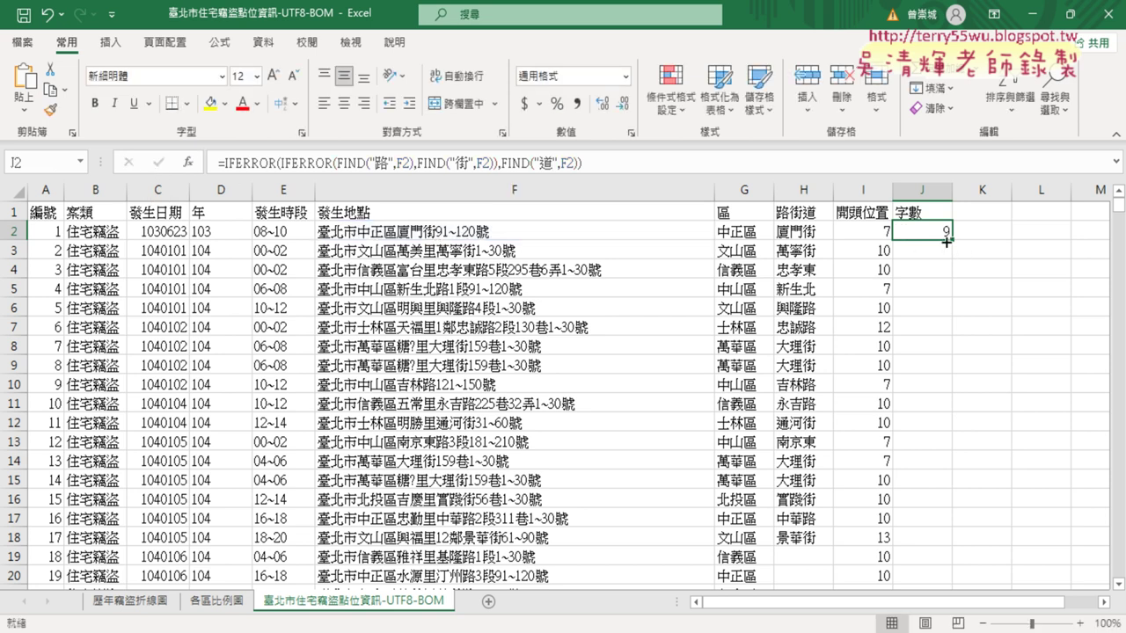
{"action": "left_click_drag", "start_coordinate": [953, 241], "coordinate": [948, 566]}
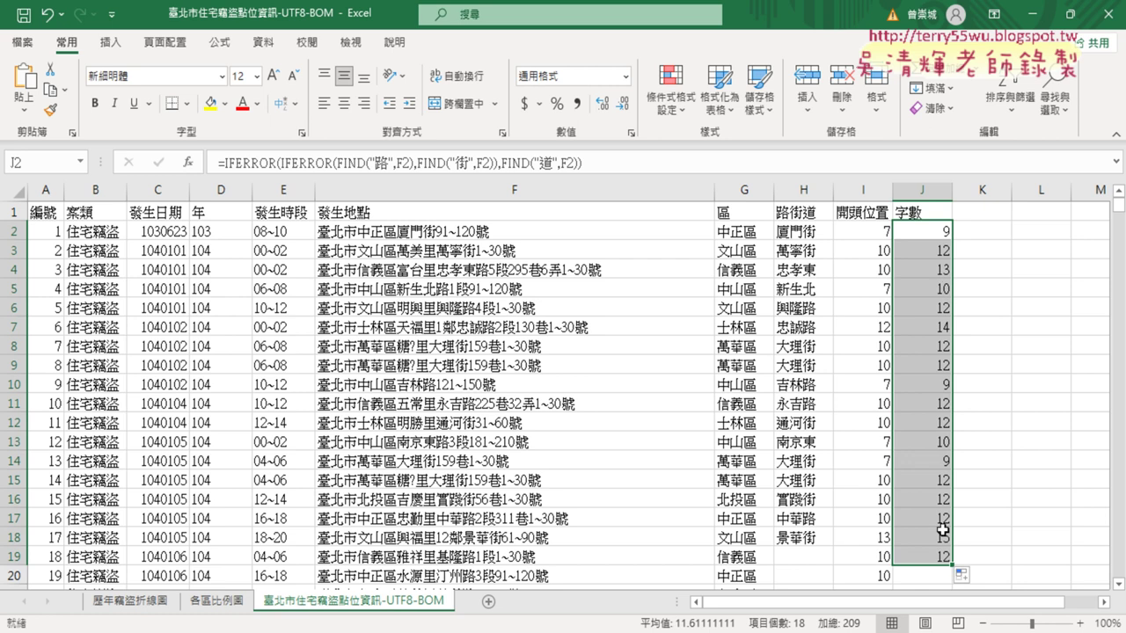
{"action": "left_click", "coordinate": [933, 232]}
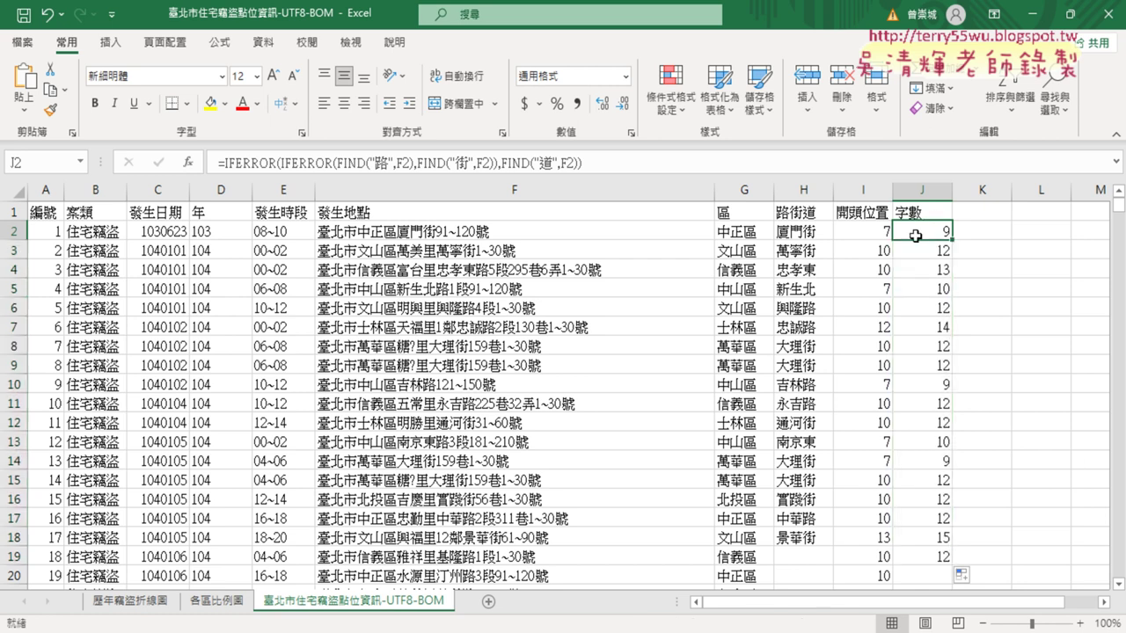
Step: Append a minus and the pasted I2 start-position formula to J2, giving a length of 3
{"action": "left_click", "coordinate": [606, 164]}
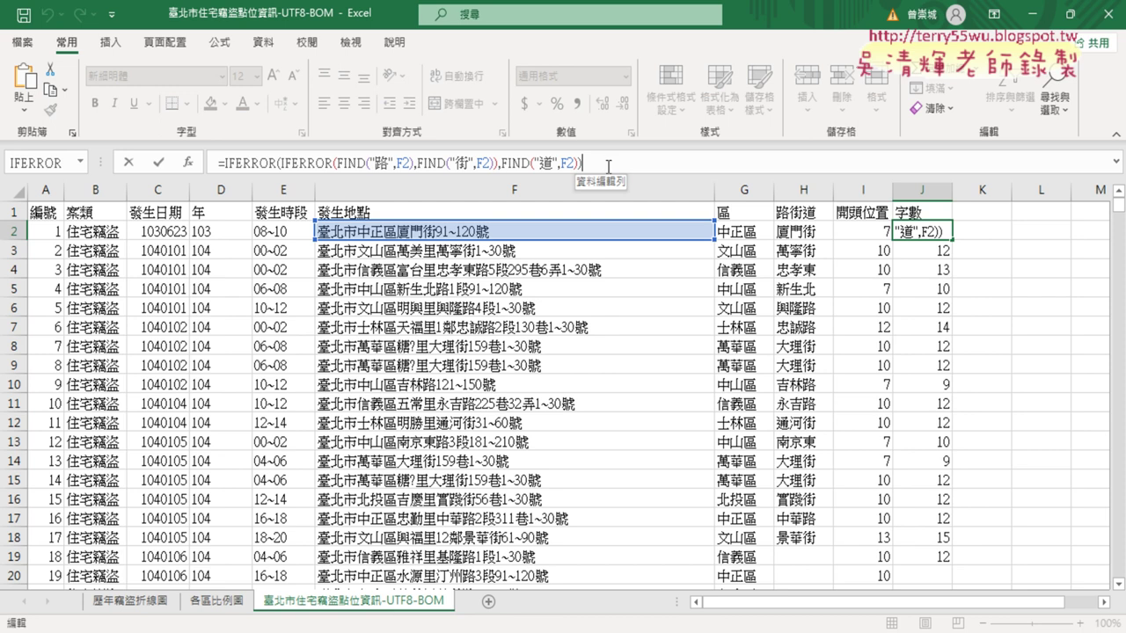
{"action": "type", "text": "-"}
{"action": "key", "text": "ctrl+v"}
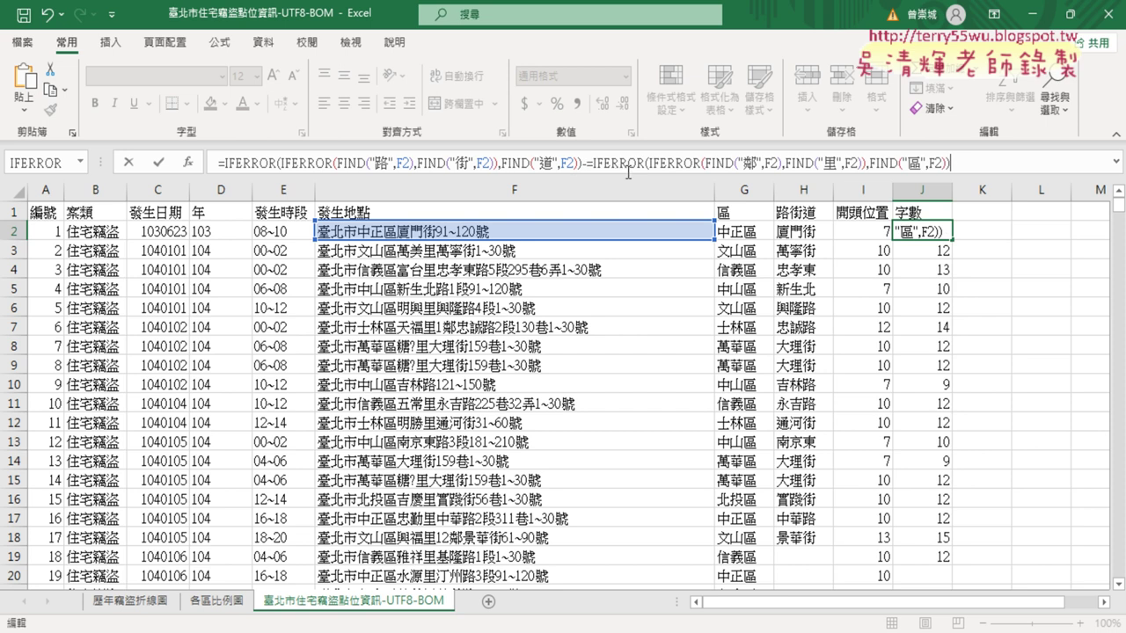
{"action": "left_click", "coordinate": [588, 165]}
{"action": "key", "text": "Delete"}
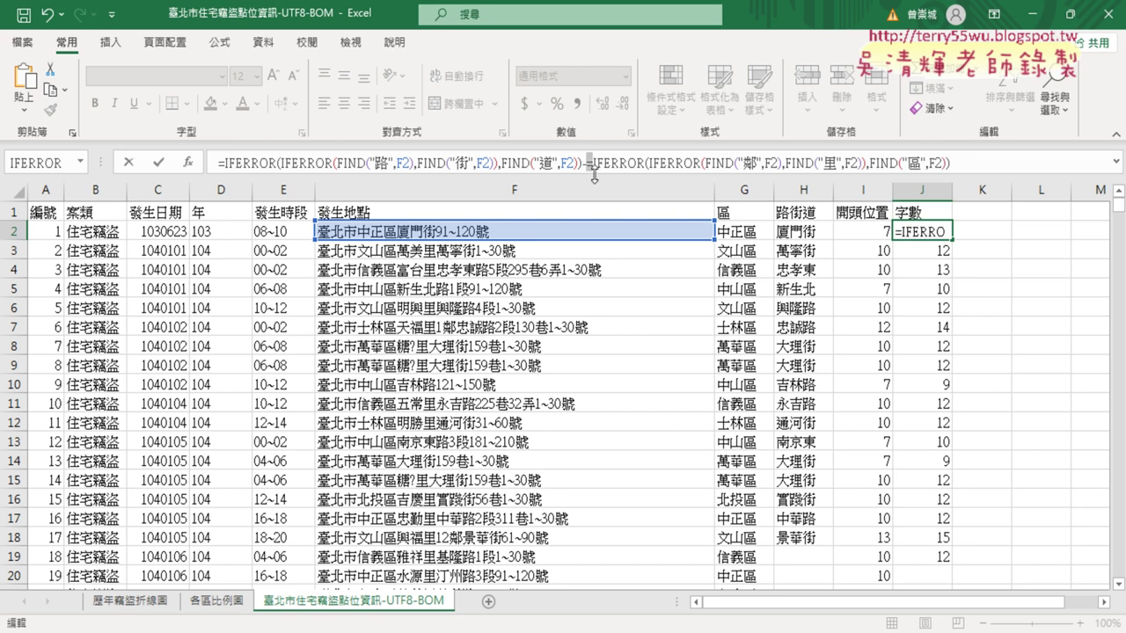
{"action": "key", "text": "Delete"}
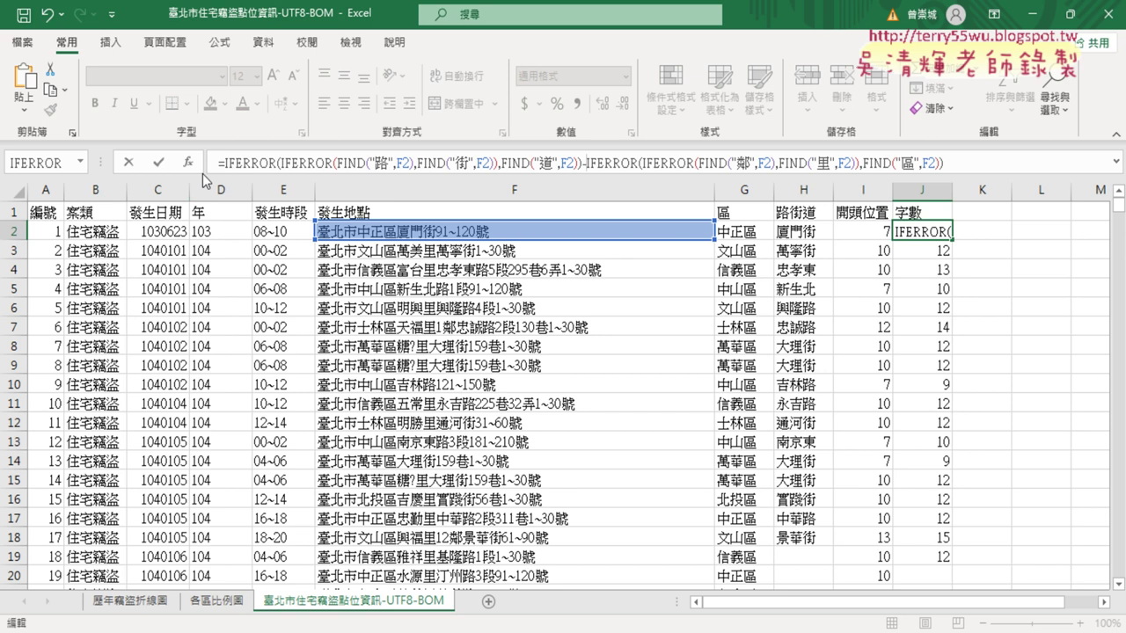
{"action": "left_click", "coordinate": [158, 163]}
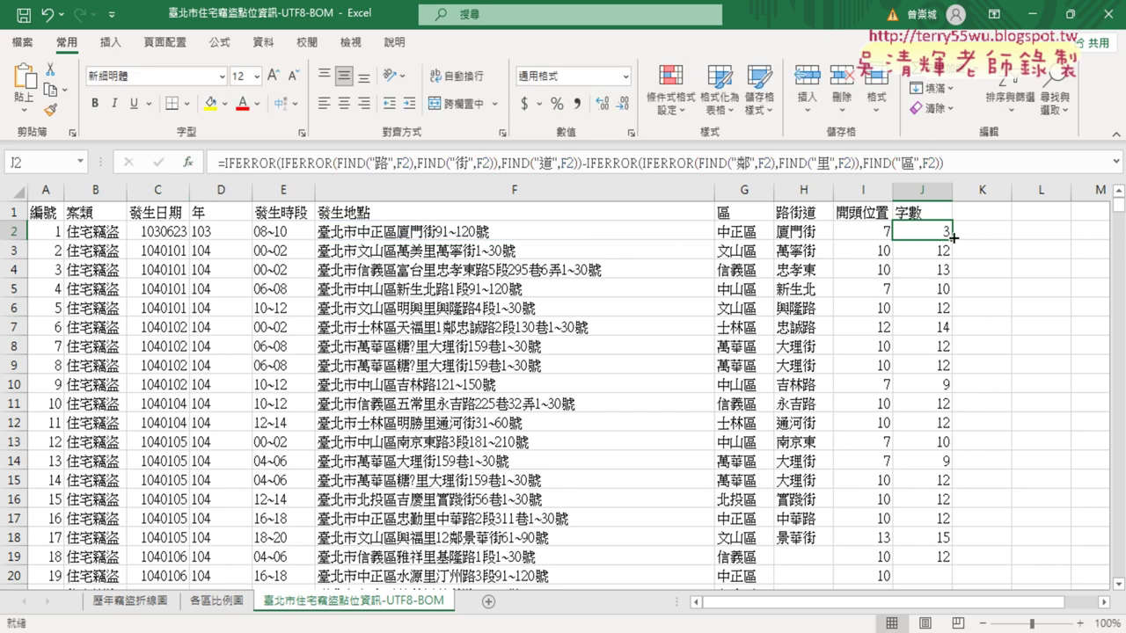
Step: Fill J2's length formula down to J19 and review the I2, J2 and H2 formulas
{"action": "left_click_drag", "start_coordinate": [951, 238], "coordinate": [968, 559]}
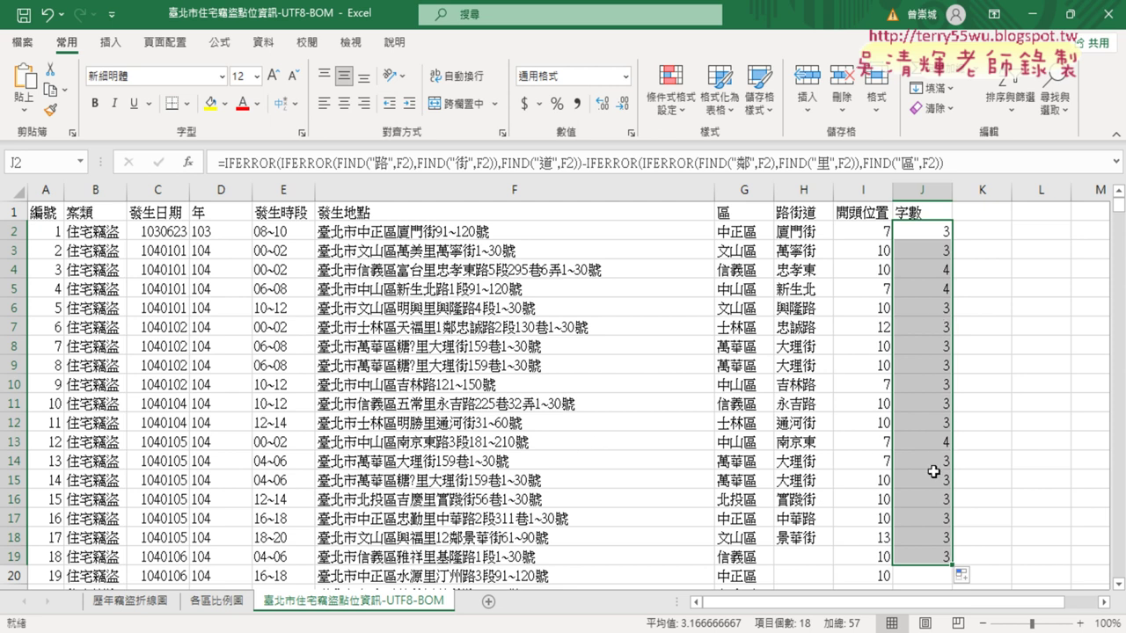
{"action": "left_click", "coordinate": [928, 232]}
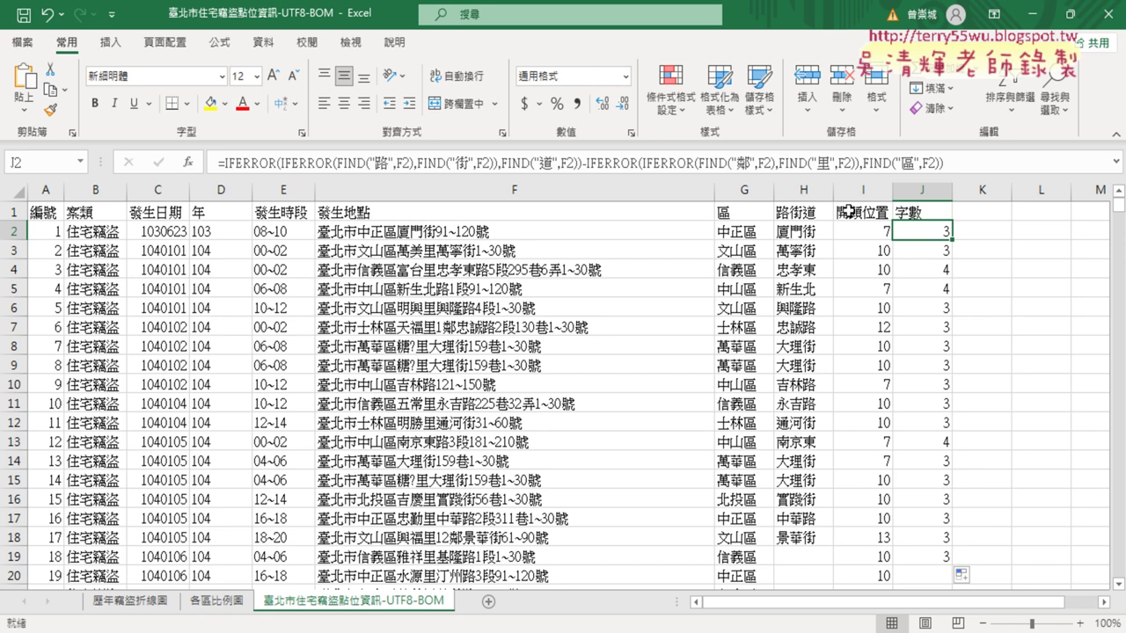
{"action": "left_click_drag", "start_coordinate": [851, 191], "coordinate": [933, 191]}
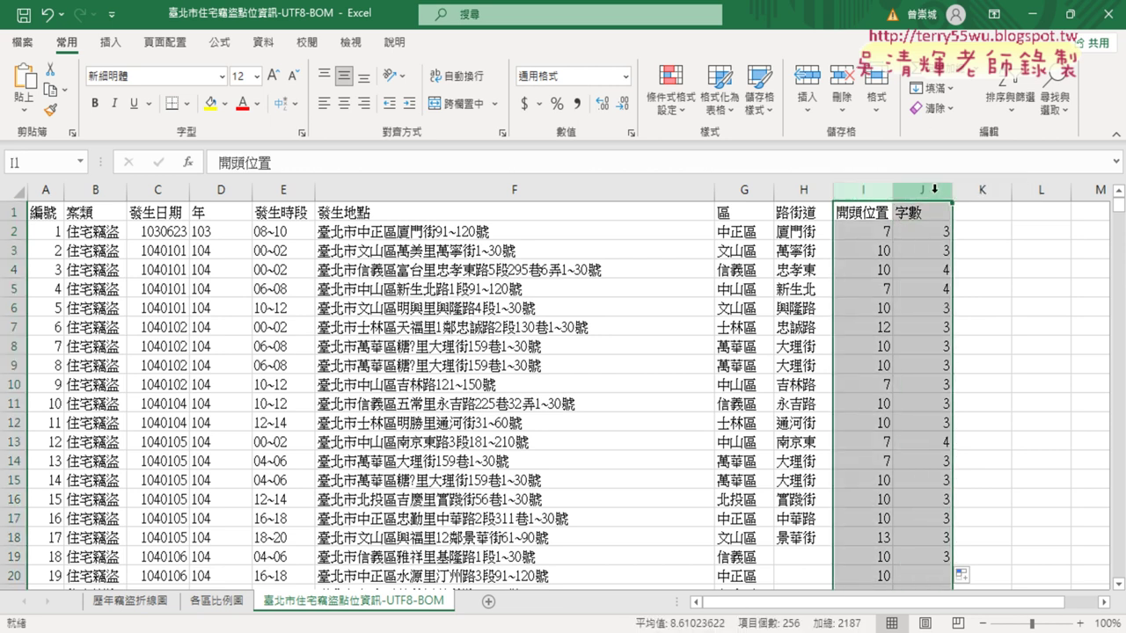
{"action": "left_click", "coordinate": [870, 233]}
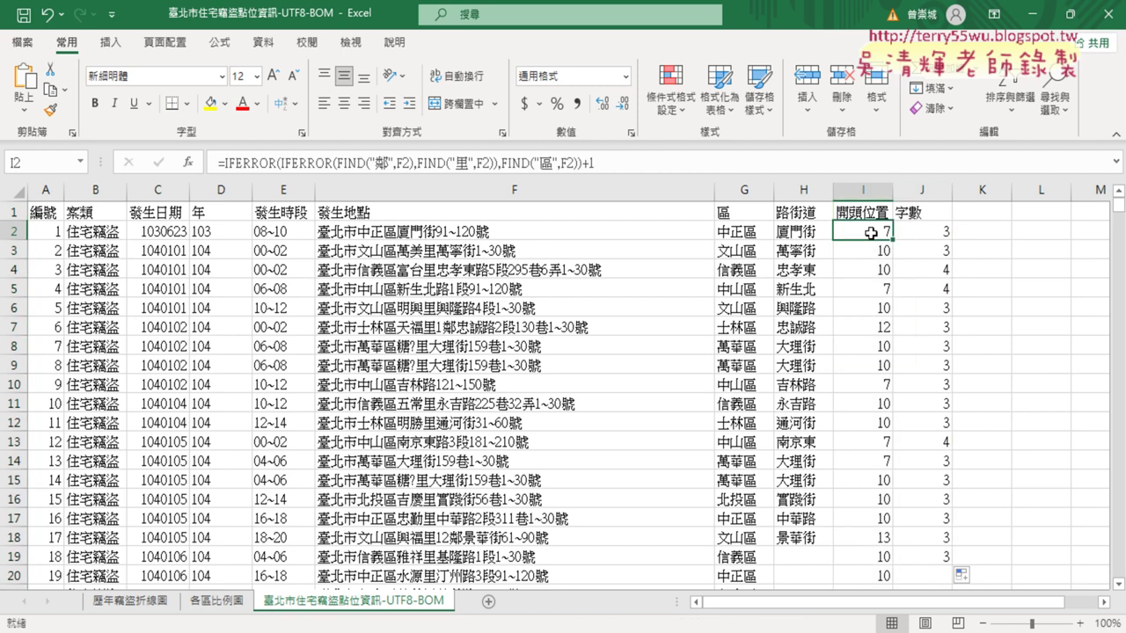
{"action": "left_click", "coordinate": [918, 233]}
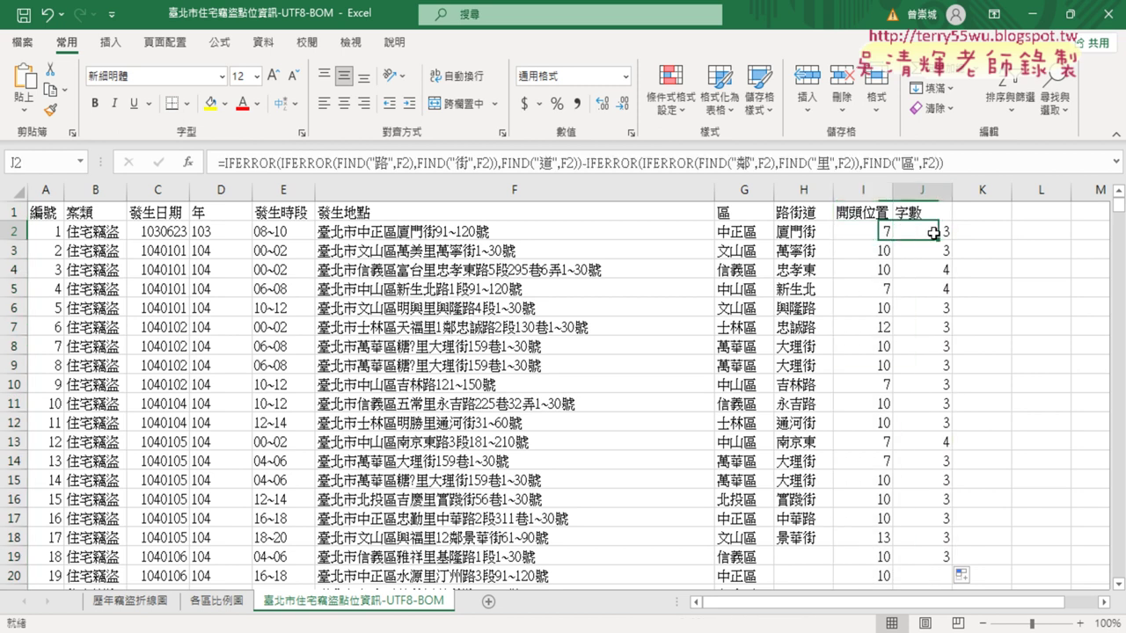
{"action": "left_click", "coordinate": [803, 231]}
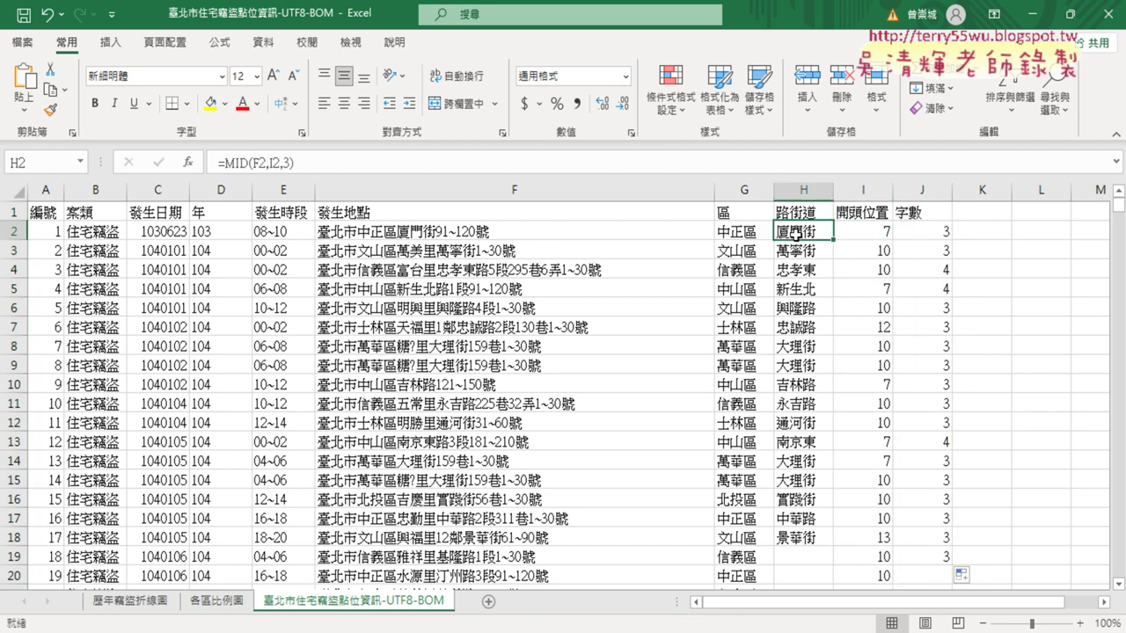
Step: Set H2's MID character count to J2, making the formula =MID(F2,I2,J2)
{"action": "left_click", "coordinate": [276, 165]}
{"action": "left_click", "coordinate": [190, 164]}
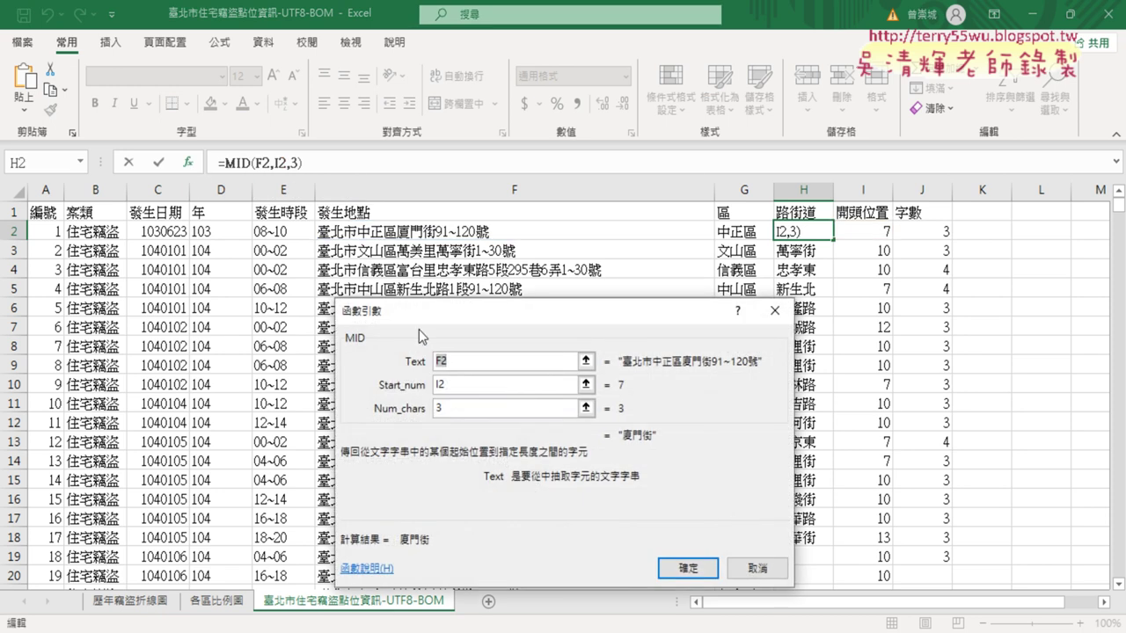
{"action": "left_click", "coordinate": [439, 384]}
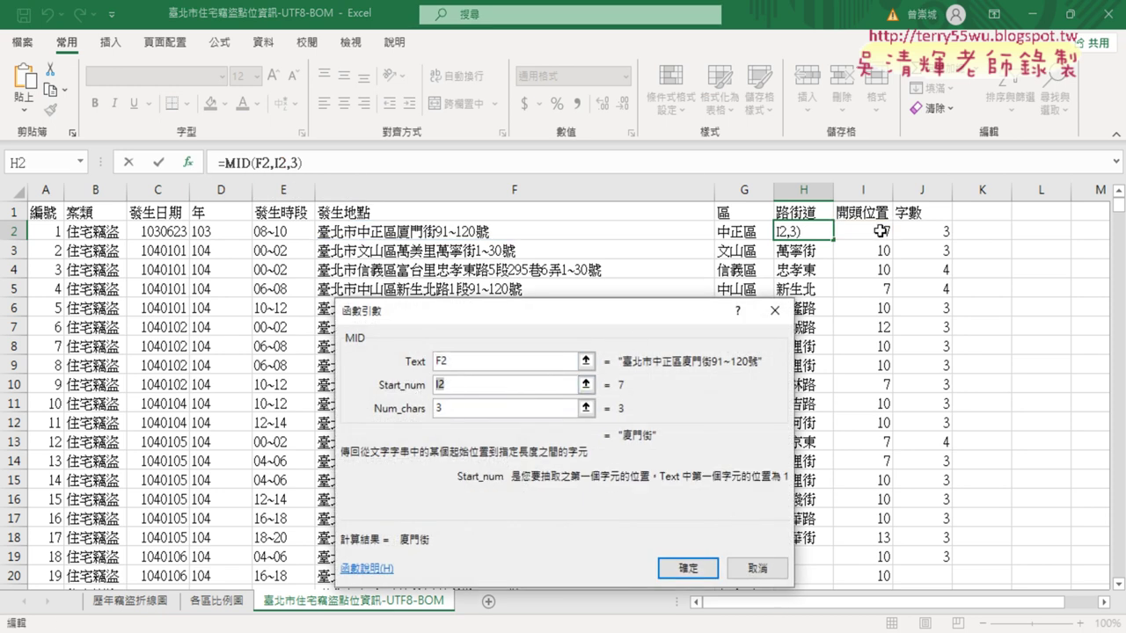
{"action": "left_click", "coordinate": [442, 409]}
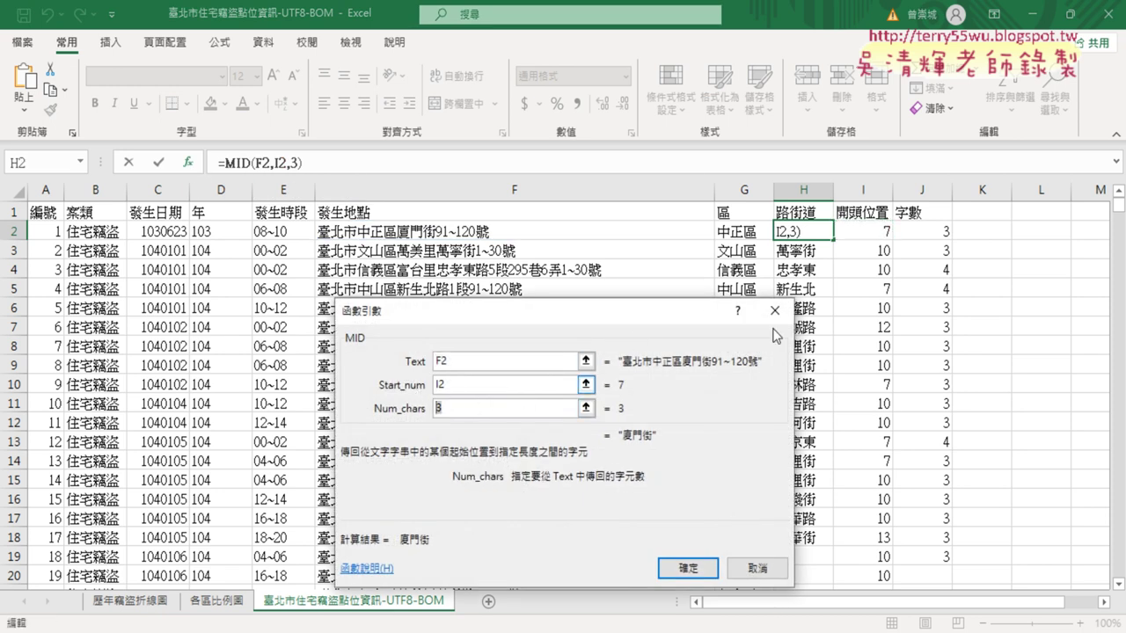
{"action": "left_click", "coordinate": [927, 230]}
{"action": "left_click", "coordinate": [688, 568]}
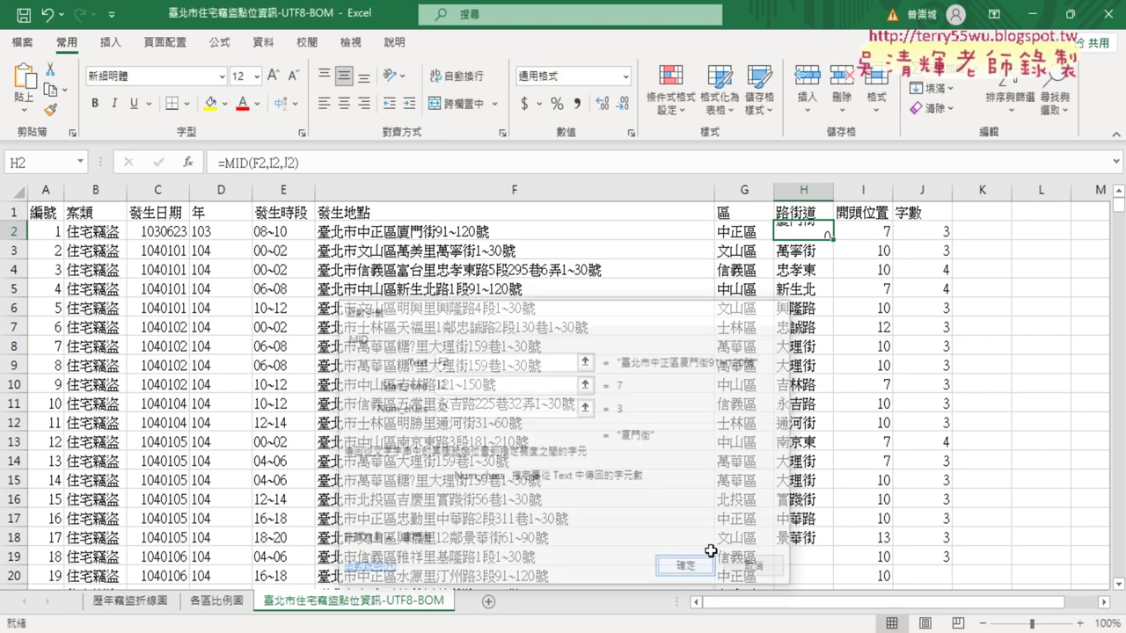
Step: Fill the =MID(F2,I2,J2) formula down to H19 and check names like 南京東路
{"action": "mouse_move", "coordinate": [832, 239]}
{"action": "left_mouse_down"}
{"action": "mouse_move", "coordinate": [832, 551]}
{"action": "mouse_move", "coordinate": [827, 447]}
{"action": "left_mouse_up"}
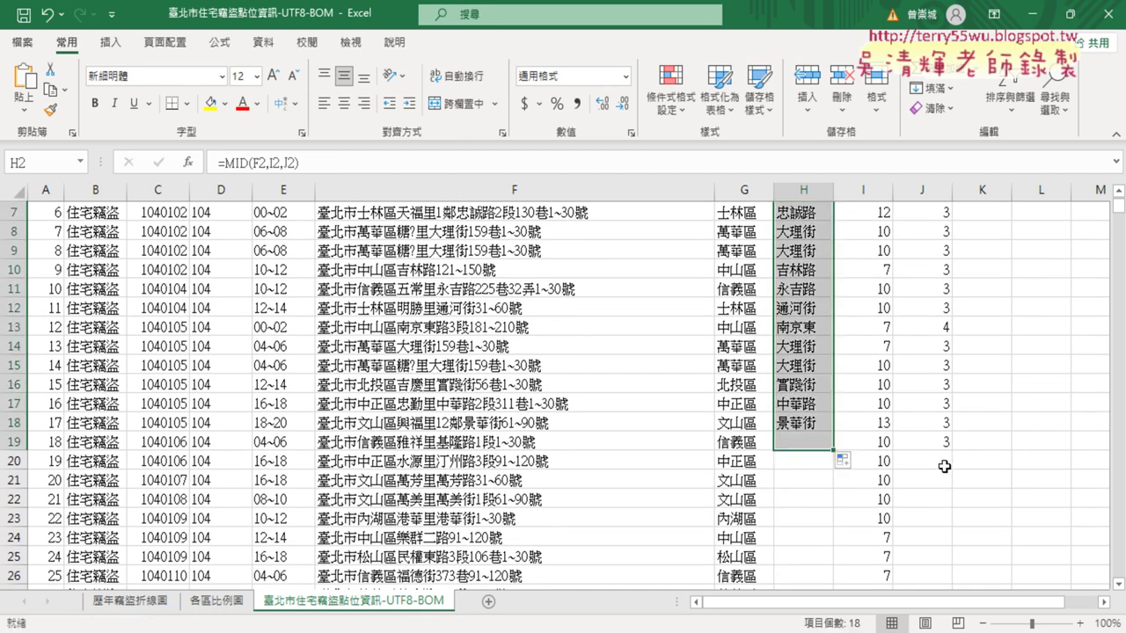
{"action": "scroll", "coordinate": [832, 361], "scroll_direction": "up", "scroll_amount": 2}
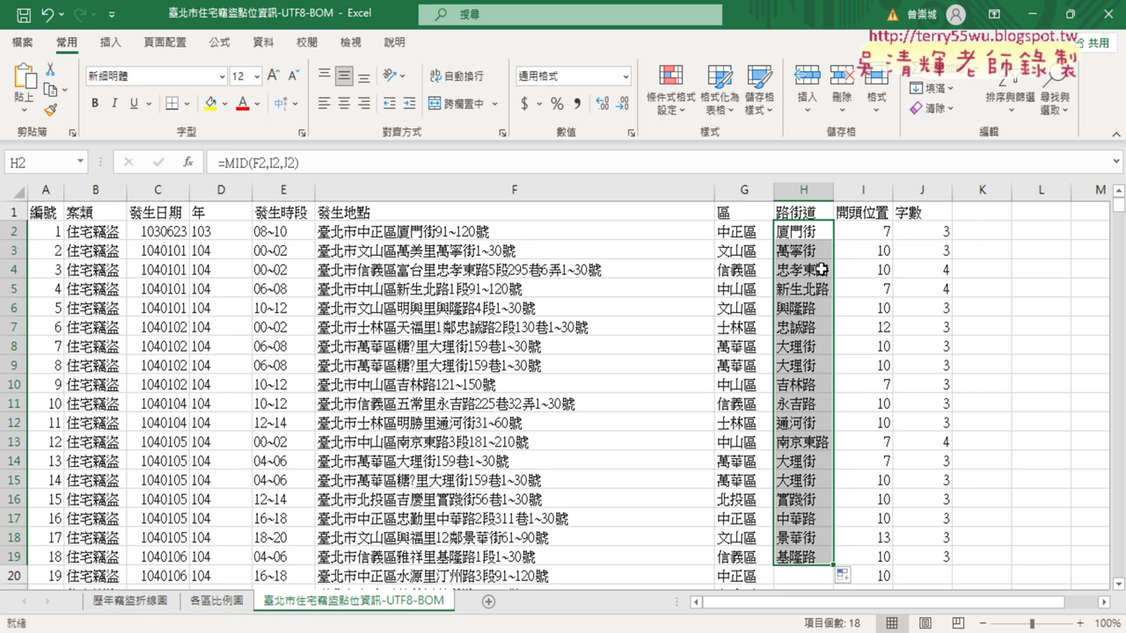
{"action": "scroll", "coordinate": [871, 295], "scroll_direction": "down", "scroll_amount": 2}
{"action": "scroll", "coordinate": [878, 413], "scroll_direction": "down", "scroll_amount": 2}
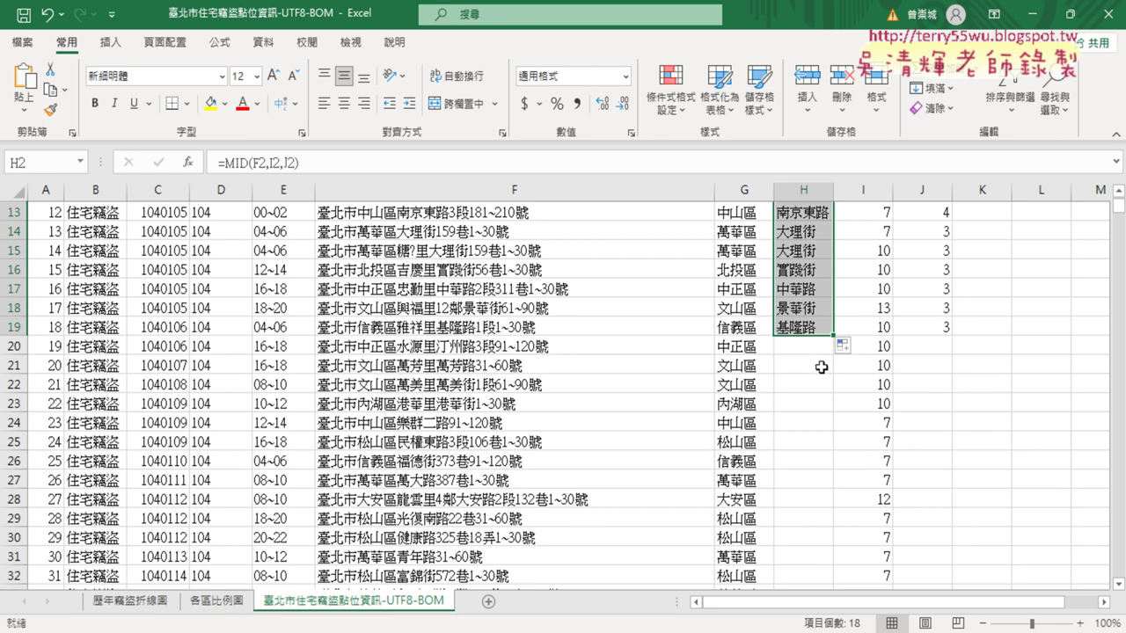
{"action": "scroll", "coordinate": [880, 335], "scroll_direction": "up", "scroll_amount": 2}
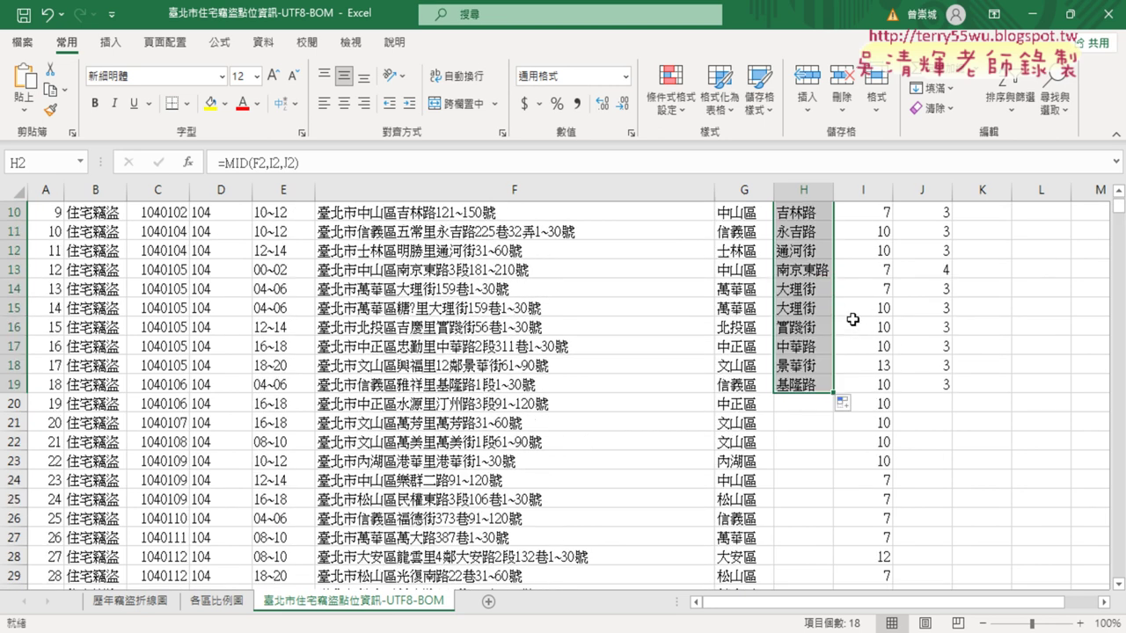
{"action": "scroll", "coordinate": [854, 319], "scroll_direction": "up", "scroll_amount": 2}
{"action": "scroll", "coordinate": [854, 319], "scroll_direction": "up", "scroll_amount": 1}
{"action": "left_click", "coordinate": [925, 236]}
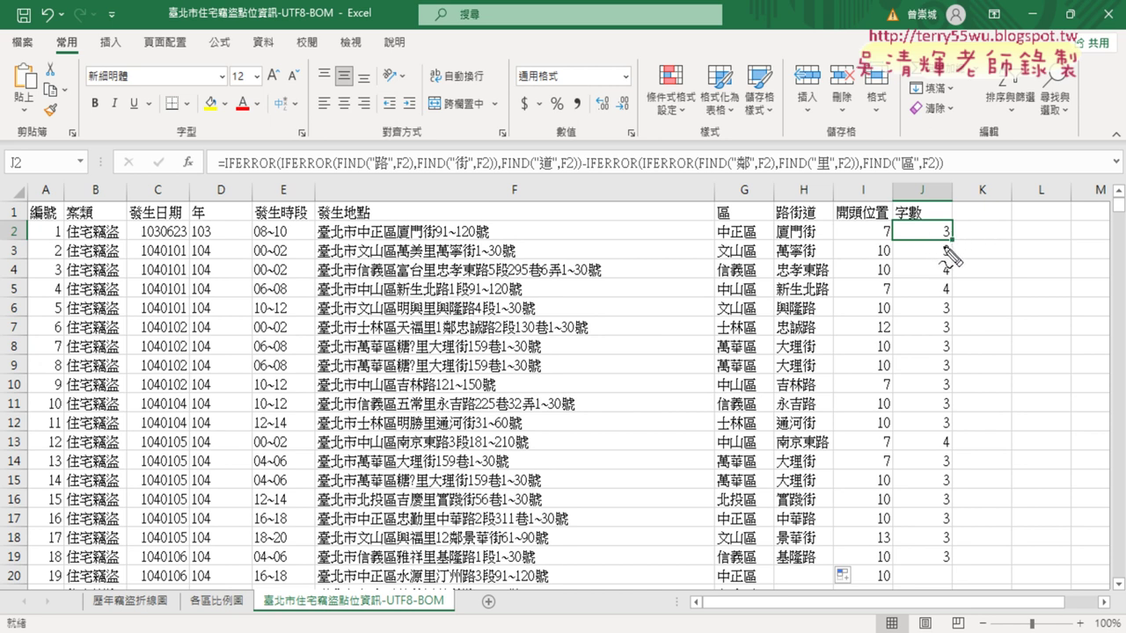
{"action": "mouse_move", "coordinate": [950, 248]}
{"action": "left_mouse_down"}
{"action": "mouse_move", "coordinate": [919, 257]}
{"action": "mouse_move", "coordinate": [901, 208]}
{"action": "mouse_move", "coordinate": [963, 221]}
{"action": "mouse_move", "coordinate": [952, 249]}
{"action": "left_mouse_up"}
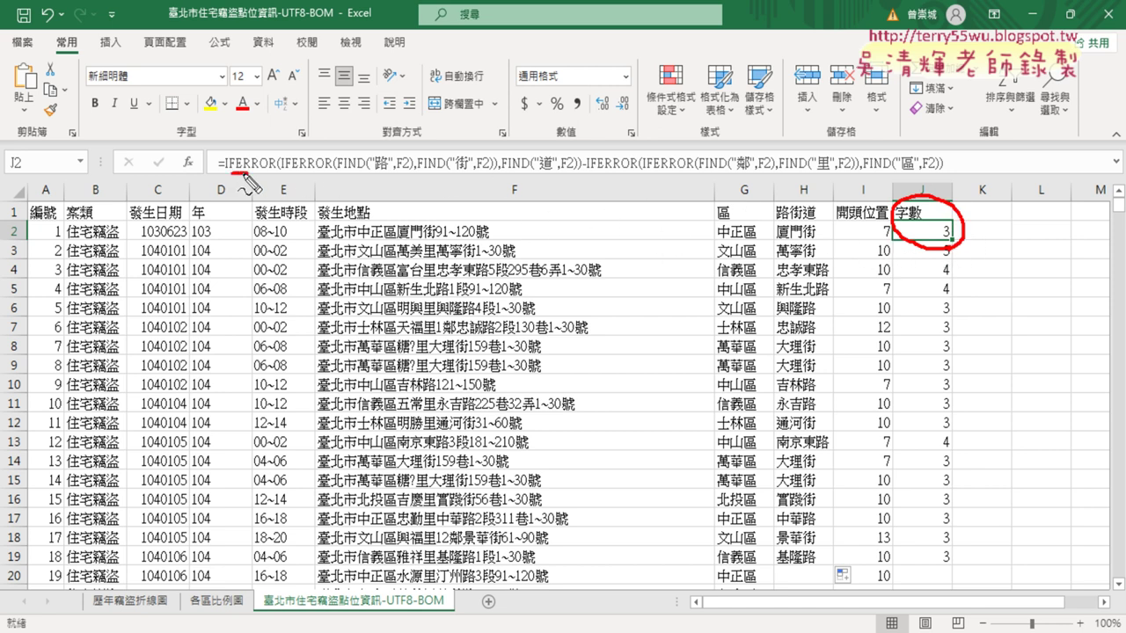
{"action": "left_click_drag", "start_coordinate": [221, 174], "coordinate": [554, 180]}
{"action": "key", "text": "ctrl+z"}
{"action": "left_click_drag", "start_coordinate": [482, 180], "coordinate": [584, 180]}
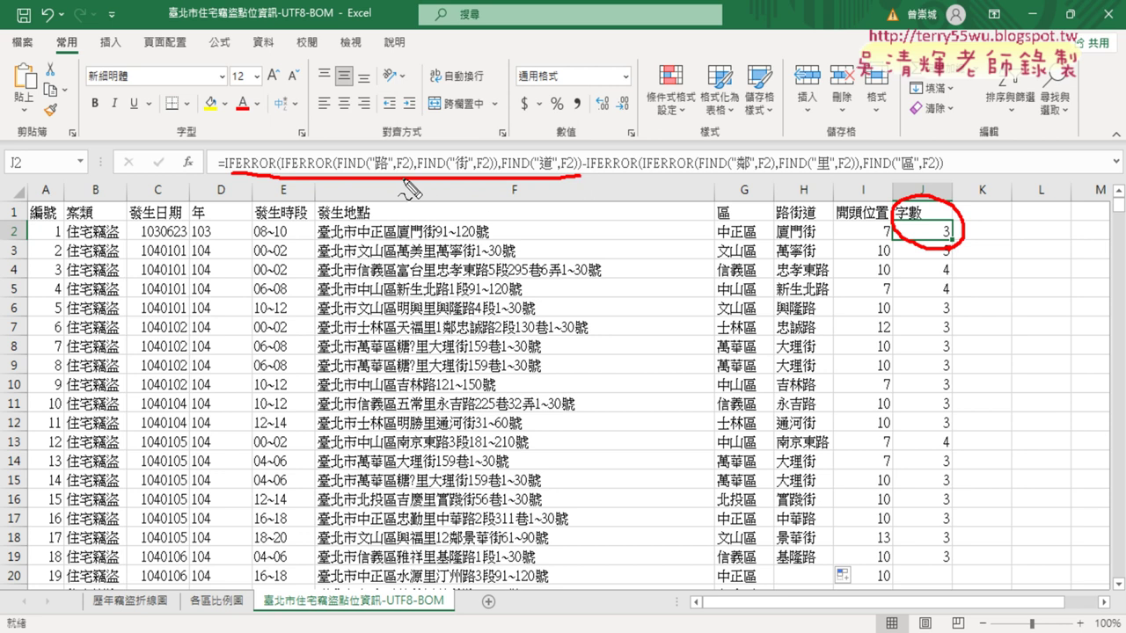
{"action": "left_click_drag", "start_coordinate": [456, 173], "coordinate": [471, 173]}
{"action": "left_click_drag", "start_coordinate": [540, 172], "coordinate": [554, 172]}
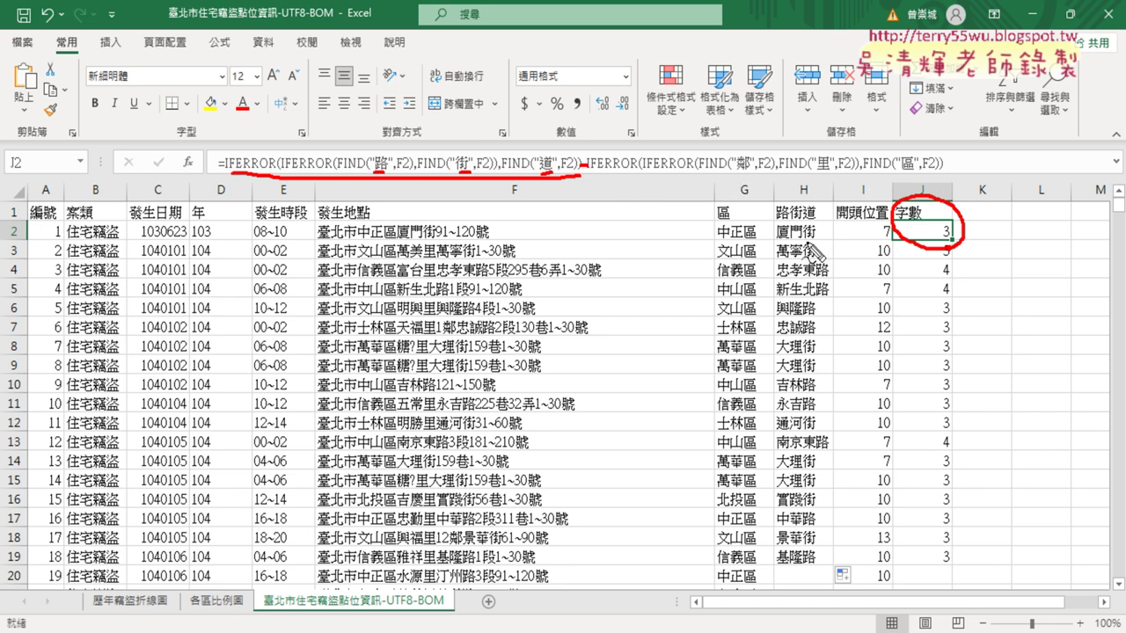
{"action": "mouse_move", "coordinate": [816, 235]}
{"action": "left_mouse_down"}
{"action": "mouse_move", "coordinate": [772, 233]}
{"action": "mouse_move", "coordinate": [818, 227]}
{"action": "left_mouse_up"}
{"action": "mouse_move", "coordinate": [802, 169]}
{"action": "left_mouse_down"}
{"action": "mouse_move", "coordinate": [800, 224]}
{"action": "mouse_move", "coordinate": [832, 207]}
{"action": "left_mouse_up"}
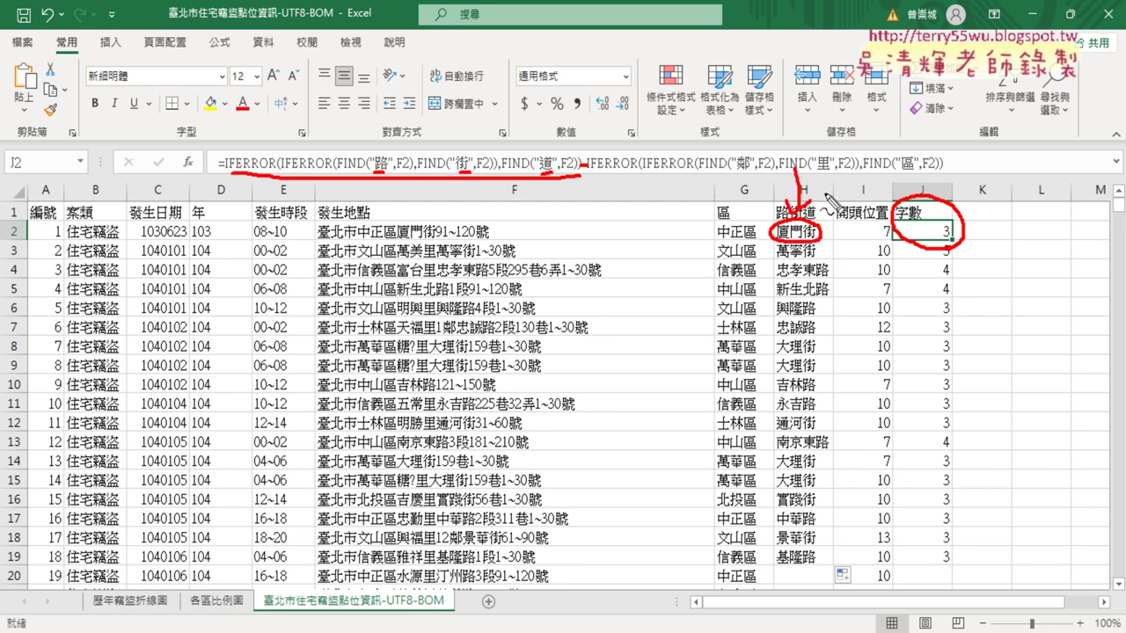
{"action": "key", "text": "Escape"}
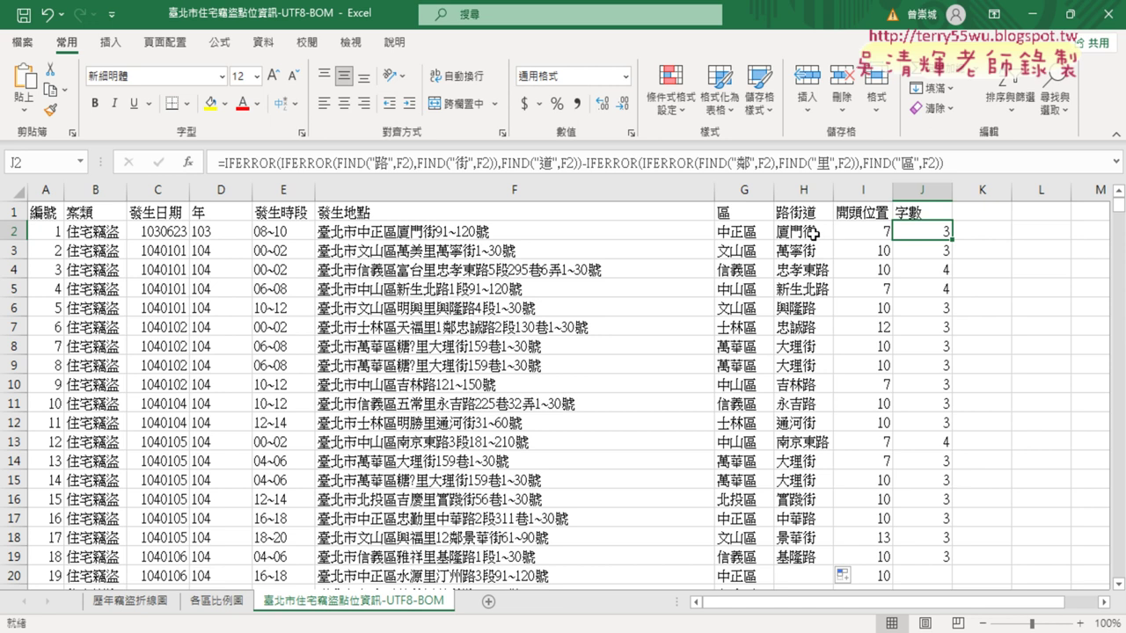
{"action": "left_click", "coordinate": [814, 233]}
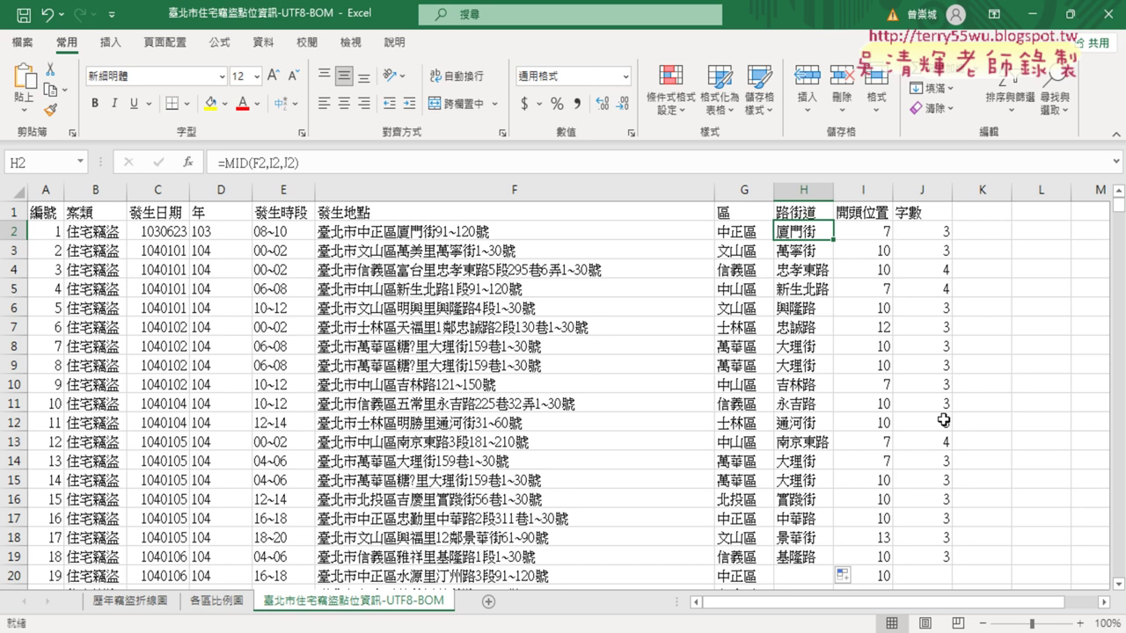
{"action": "left_click", "coordinate": [876, 233]}
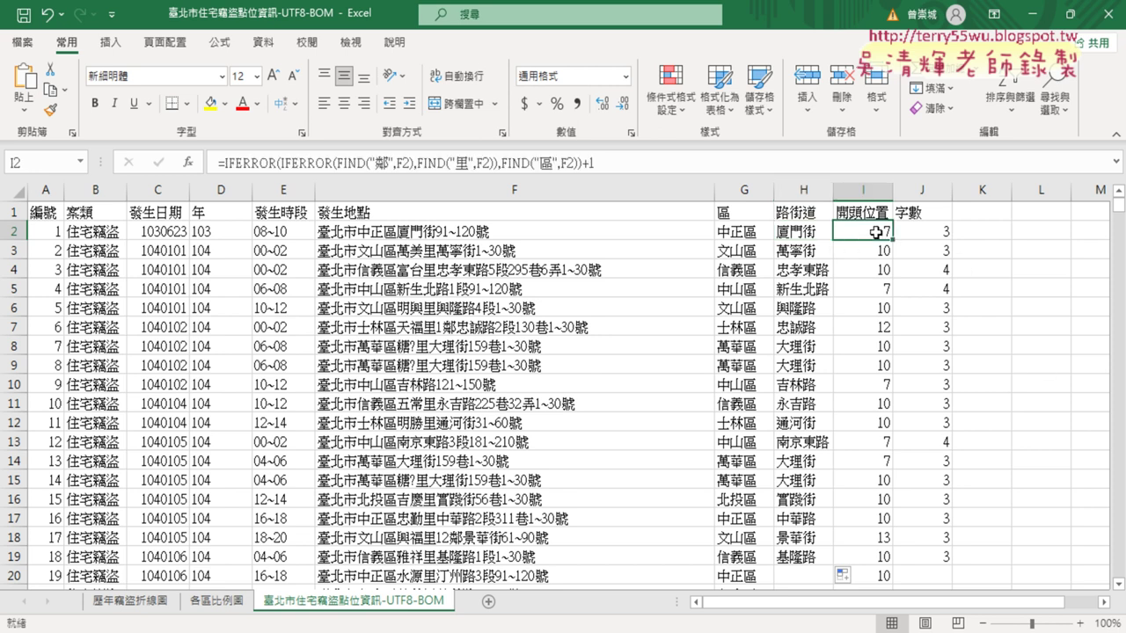
{"action": "left_click", "coordinate": [794, 231]}
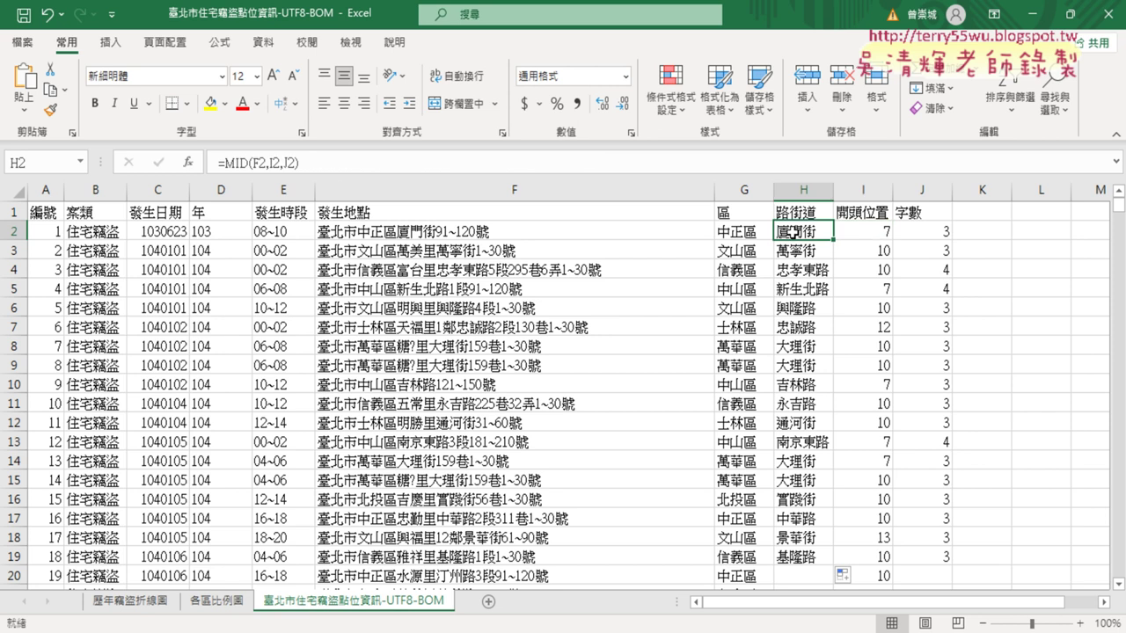
{"action": "left_click", "coordinate": [272, 162]}
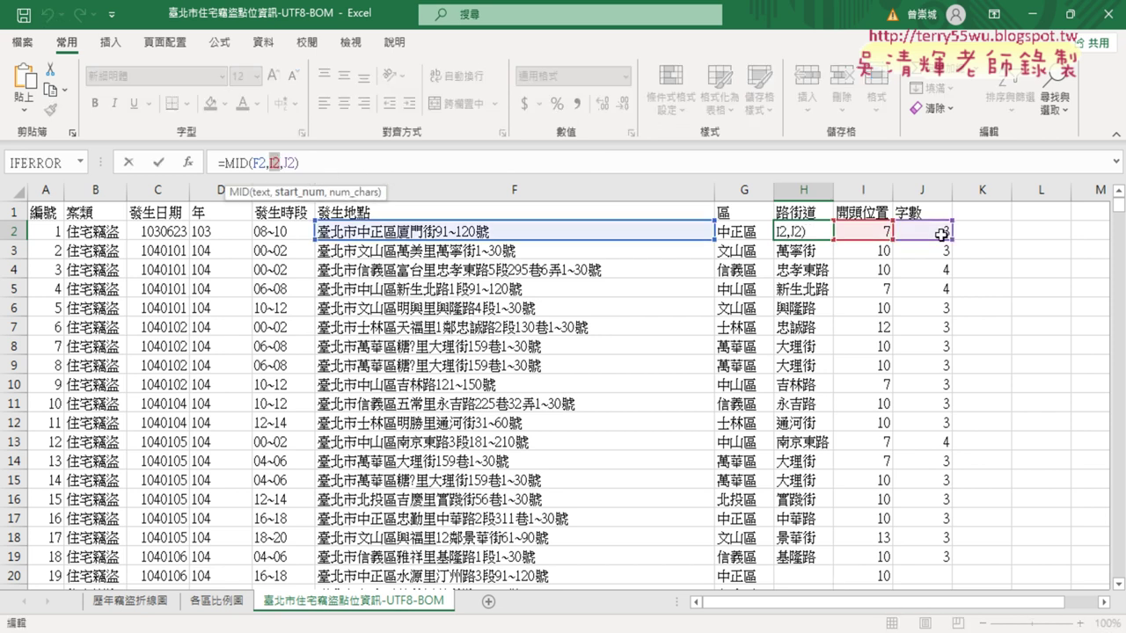
{"action": "left_click_drag", "start_coordinate": [284, 162], "coordinate": [296, 160]}
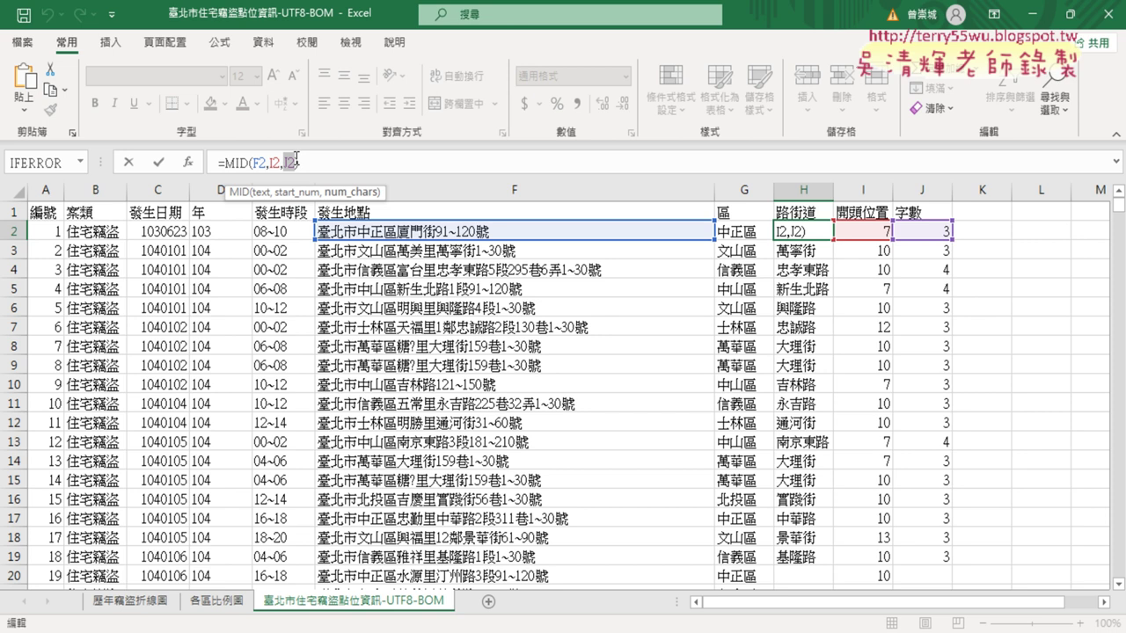
{"action": "type", "text": ")"}
{"action": "left_click", "coordinate": [930, 231]}
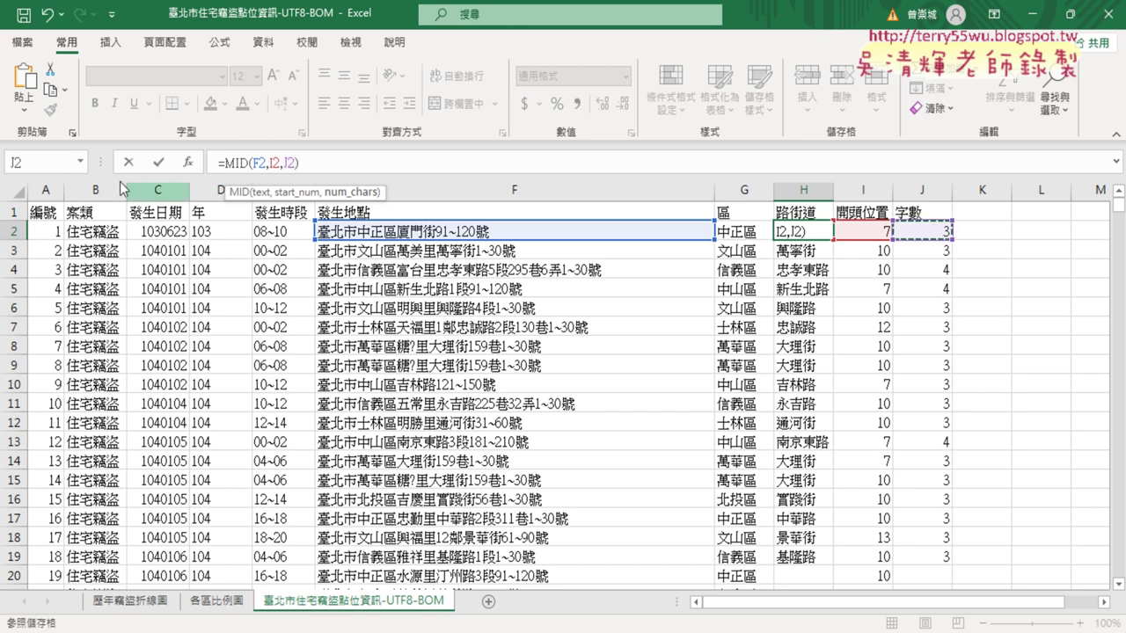
{"action": "left_click", "coordinate": [157, 164]}
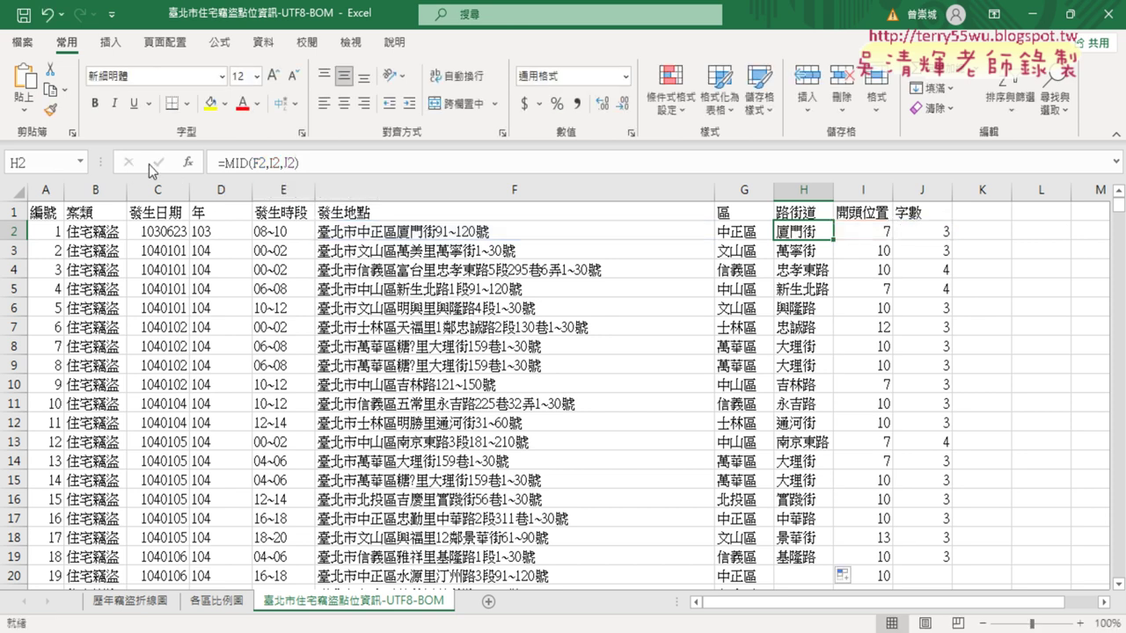
{"action": "left_click", "coordinate": [935, 227]}
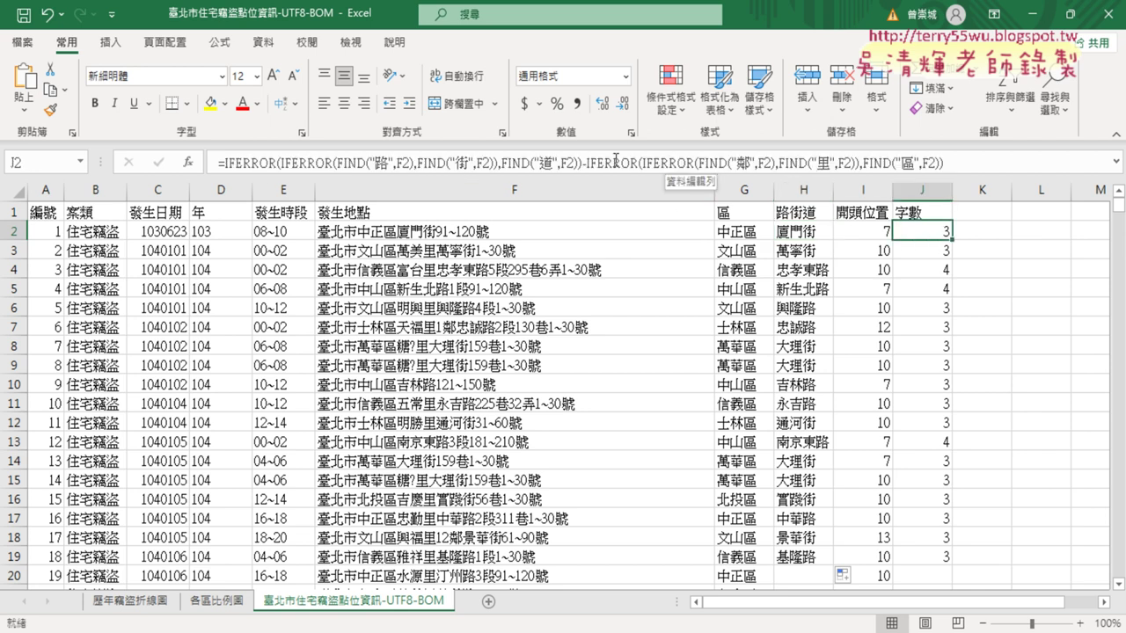